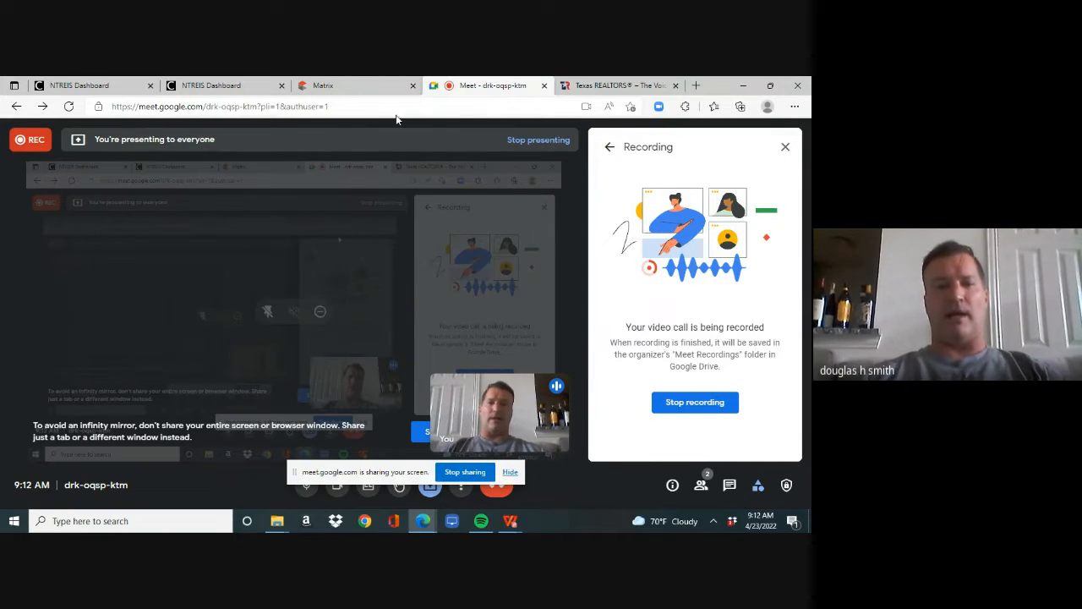
- Switch to the Matrix page and load matrix.ntreis.net in place of its current address
click(350, 94)
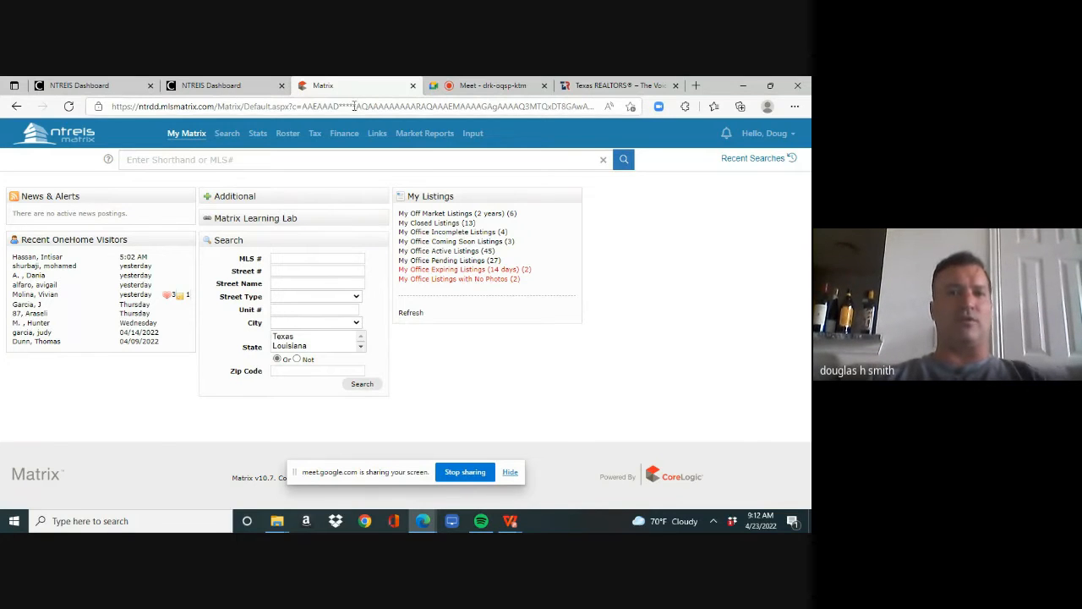
click(355, 106)
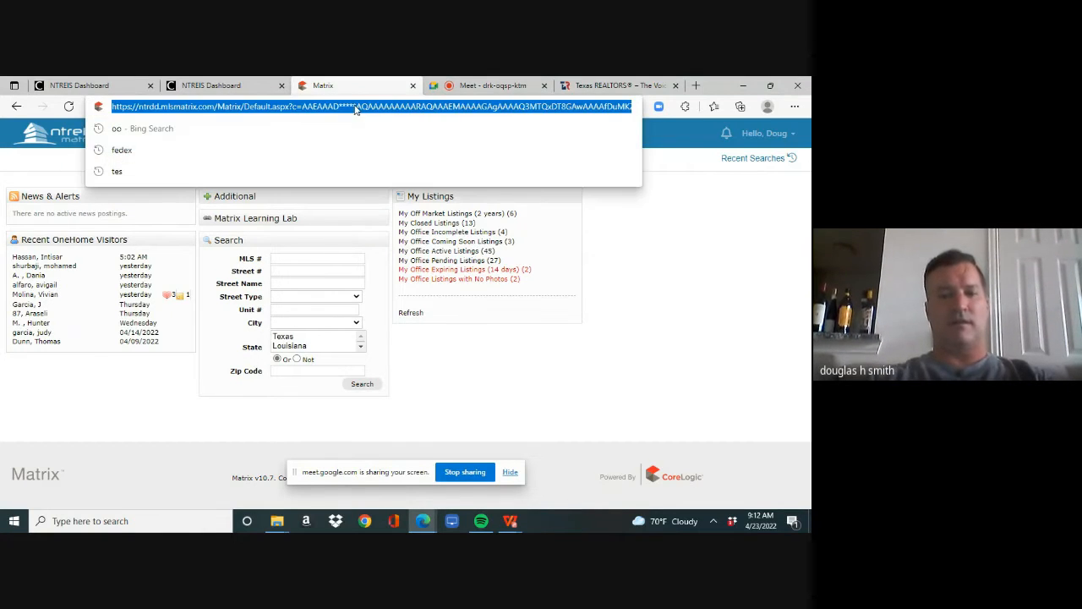
click(355, 106)
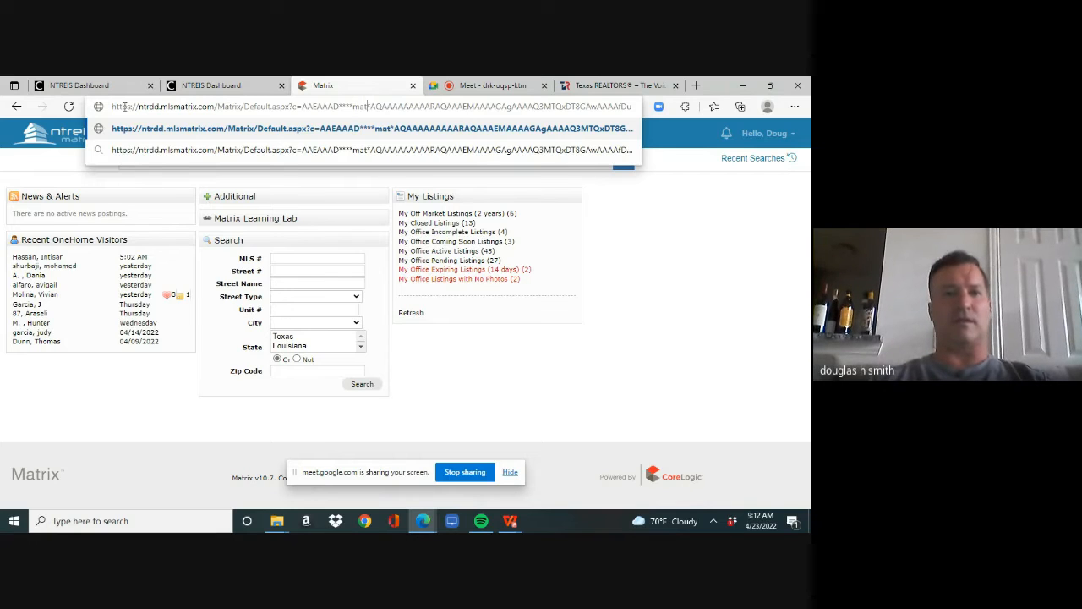
drag(112, 110, 681, 121)
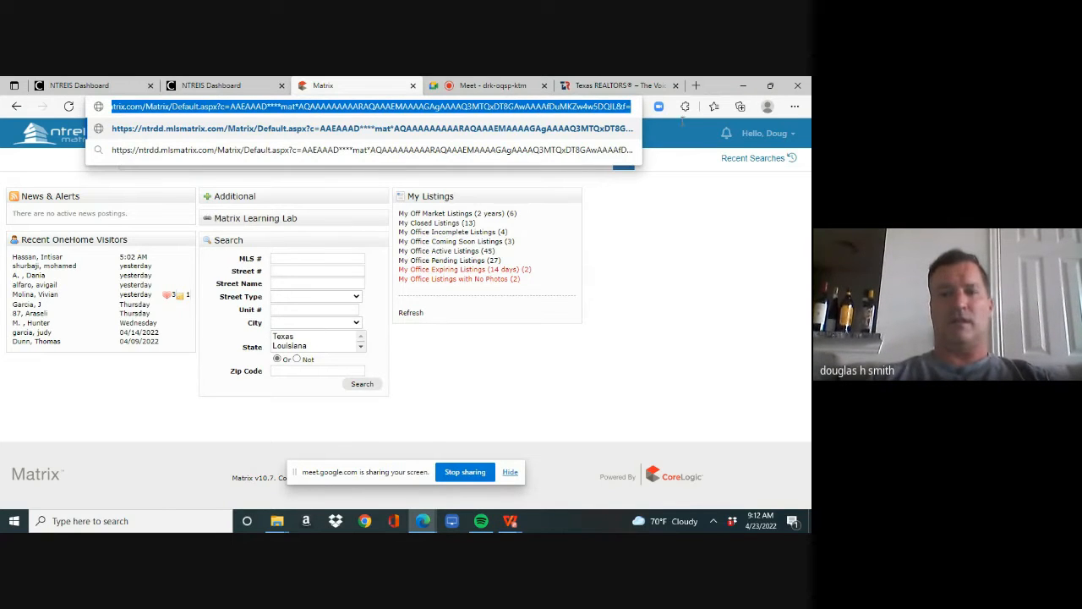
key(BackSpace)
text(matrix.ntreis.net)
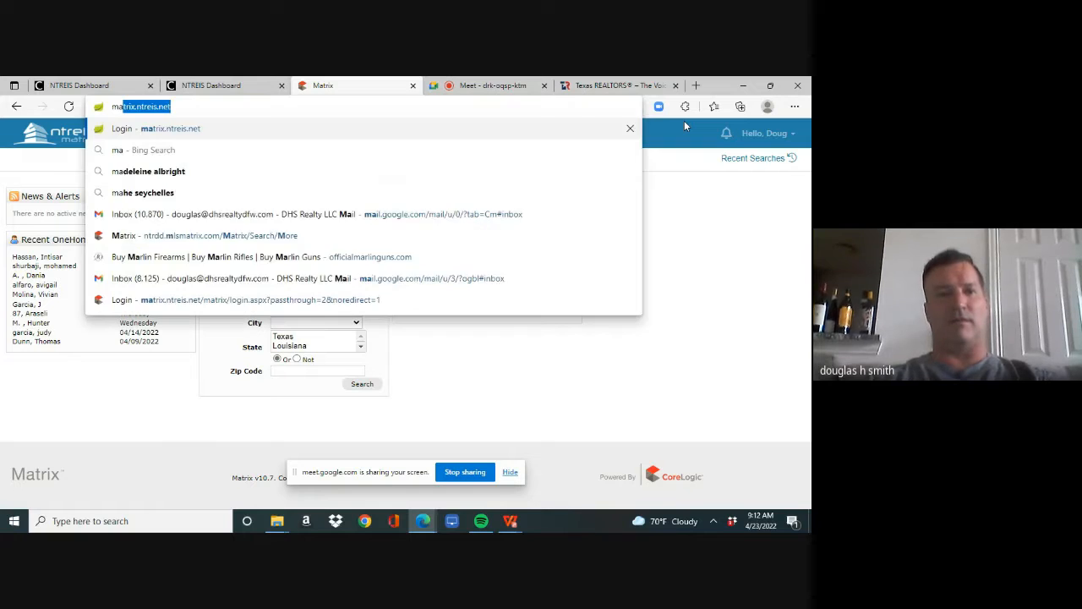
key(Return)
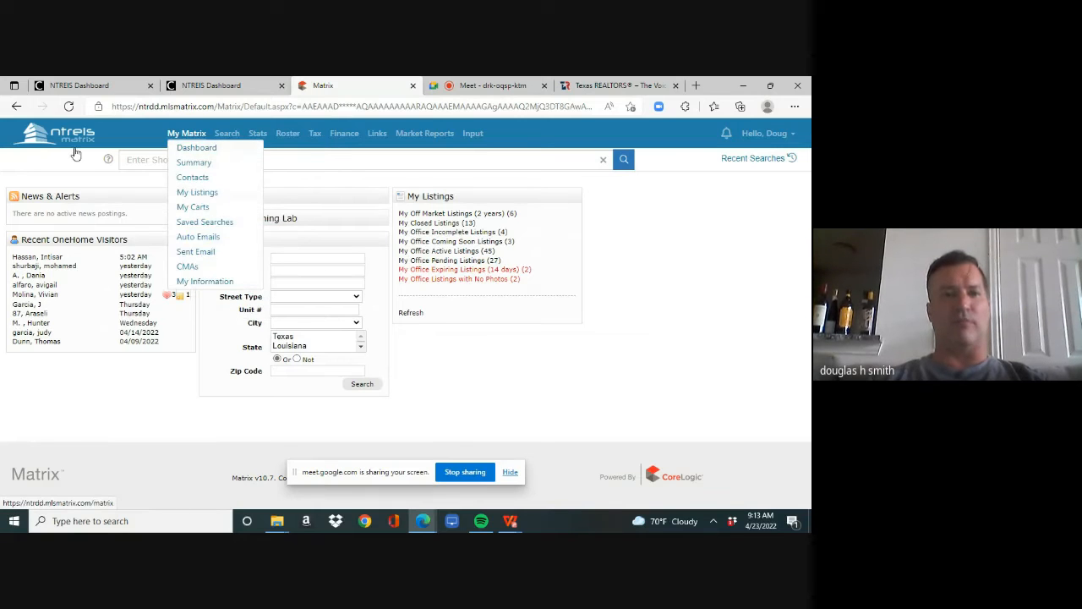
- From the Matrix dashboard, search for listings with street number 564 and a street name beginning with "wi"
mouse_move(188, 136)
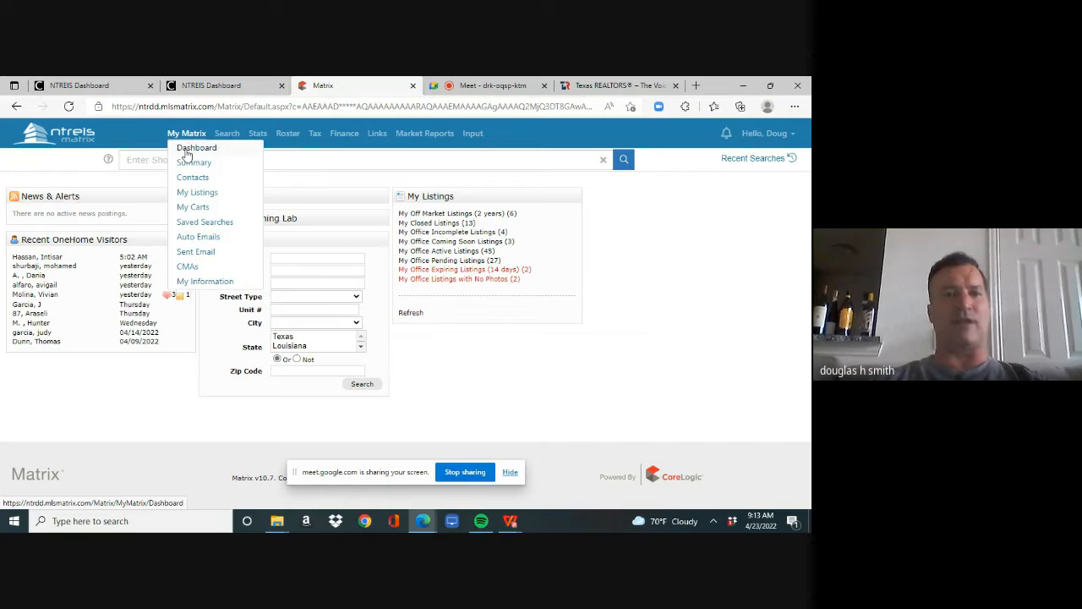
click(188, 147)
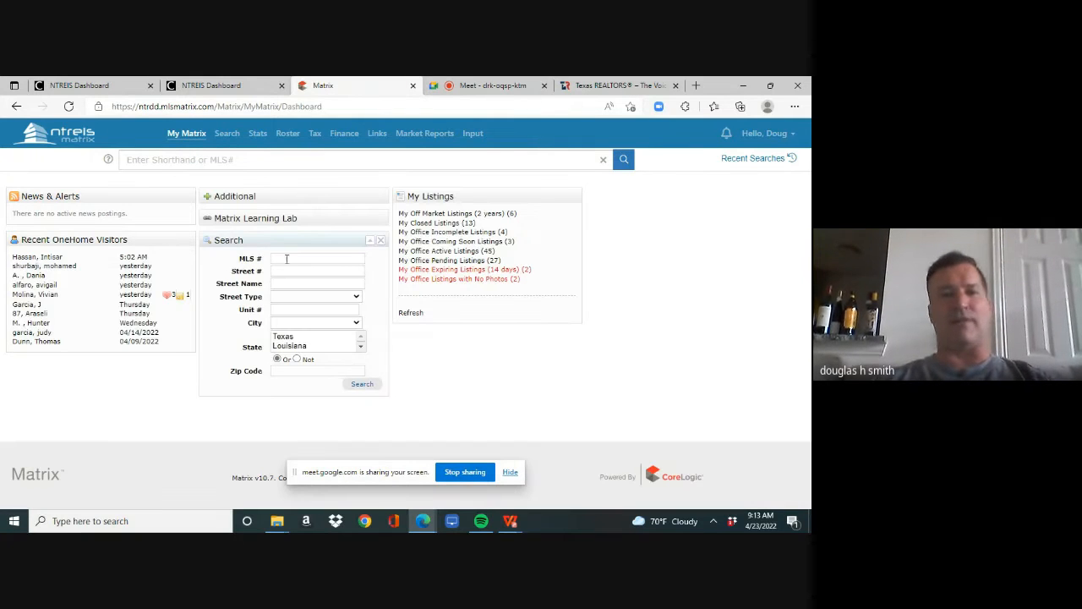
mouse_move(321, 239)
mouse_down()
mouse_move(319, 279)
mouse_move(319, 238)
mouse_move(477, 307)
mouse_move(339, 229)
mouse_move(323, 234)
mouse_up()
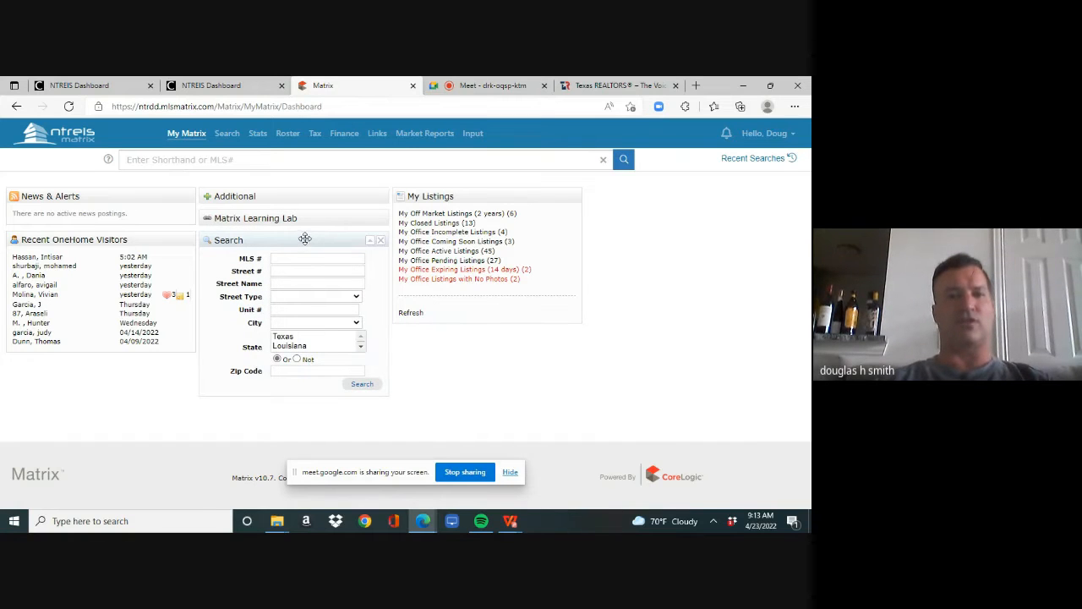
click(294, 271)
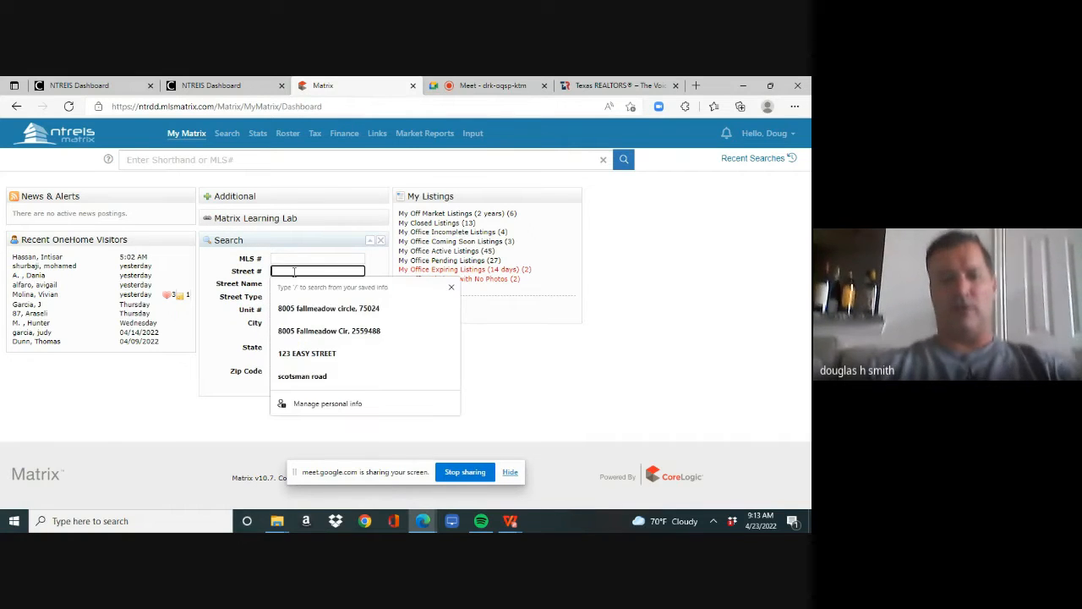
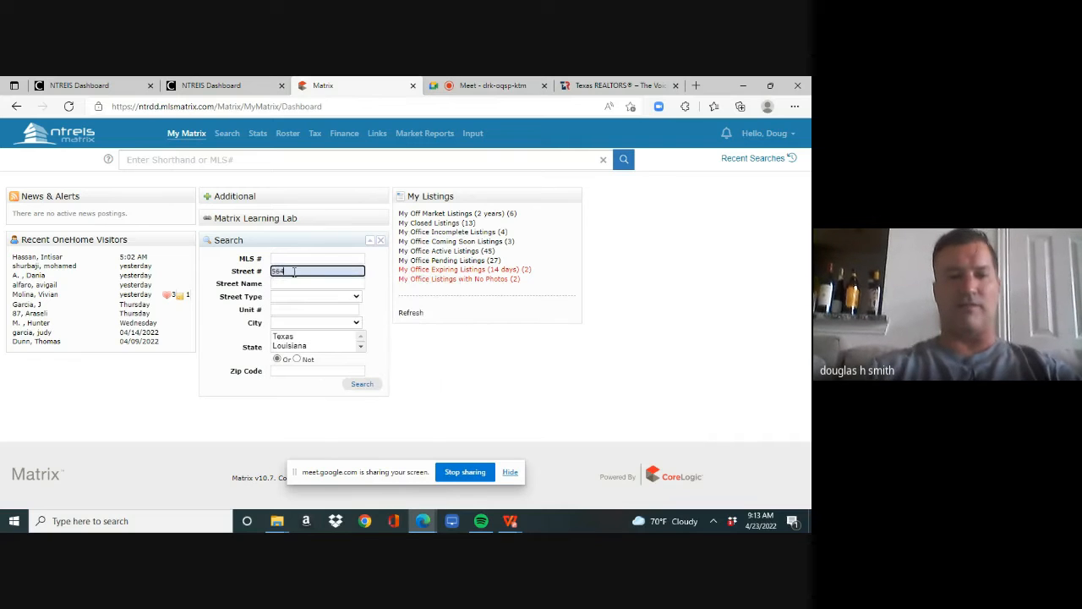
key(Tab)
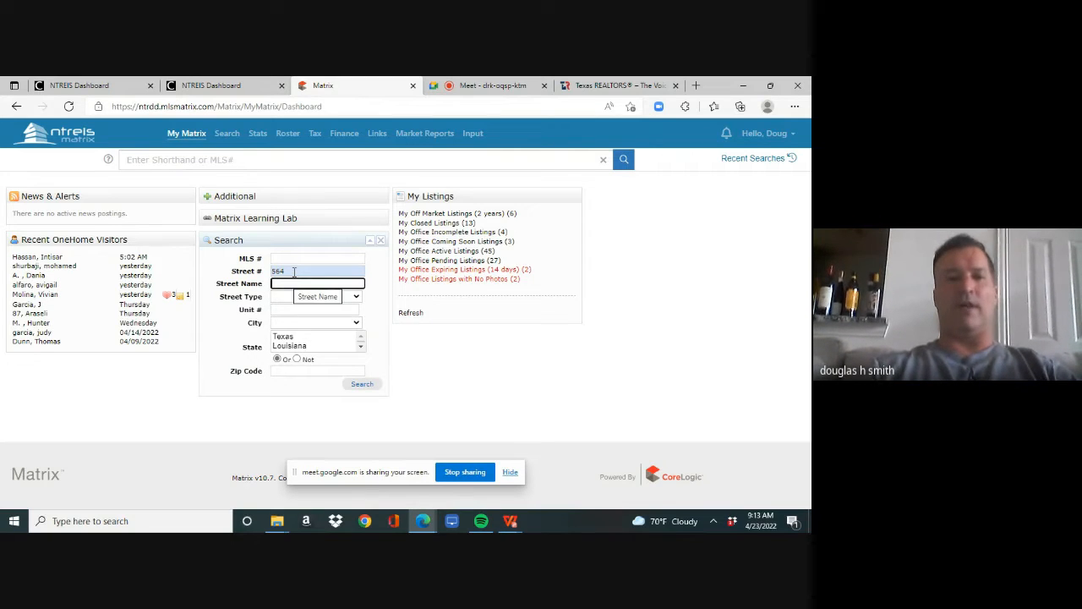
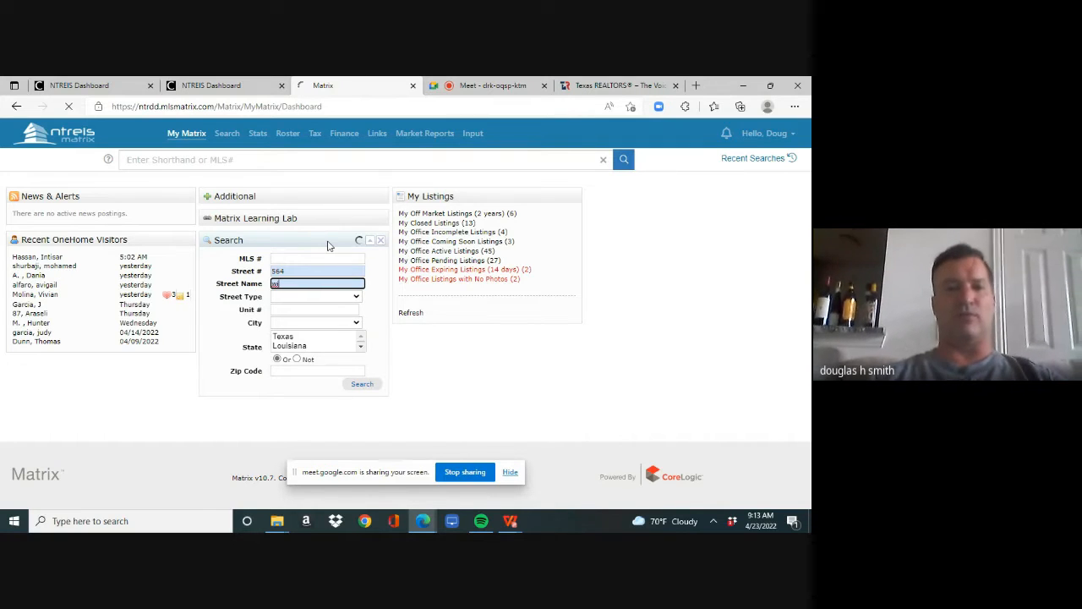
key(Return)
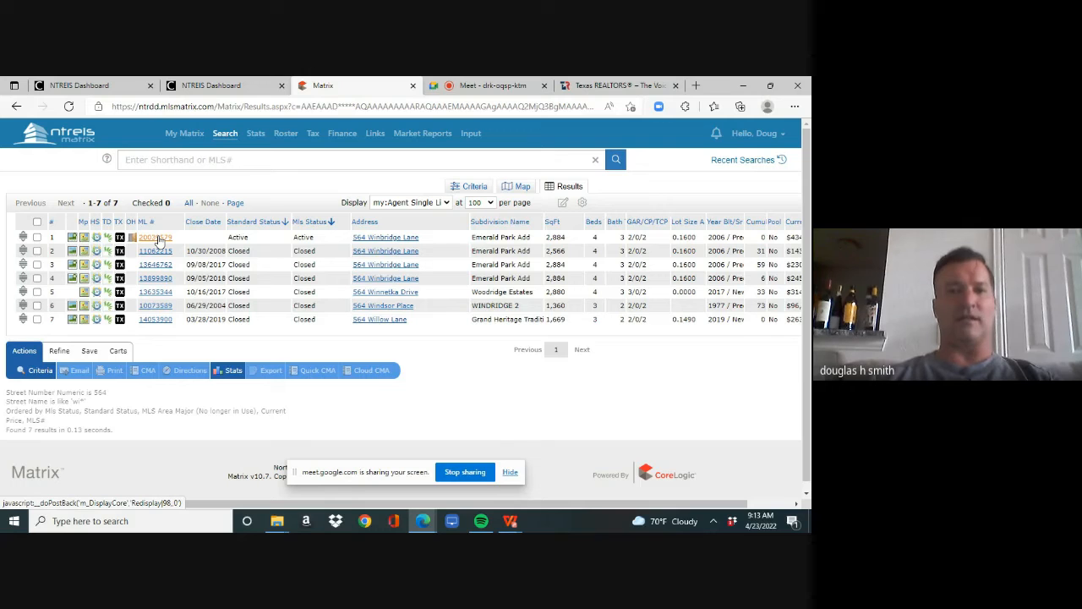
- Open the active listing from the search results, check its tax information and return to the listing details
click(158, 240)
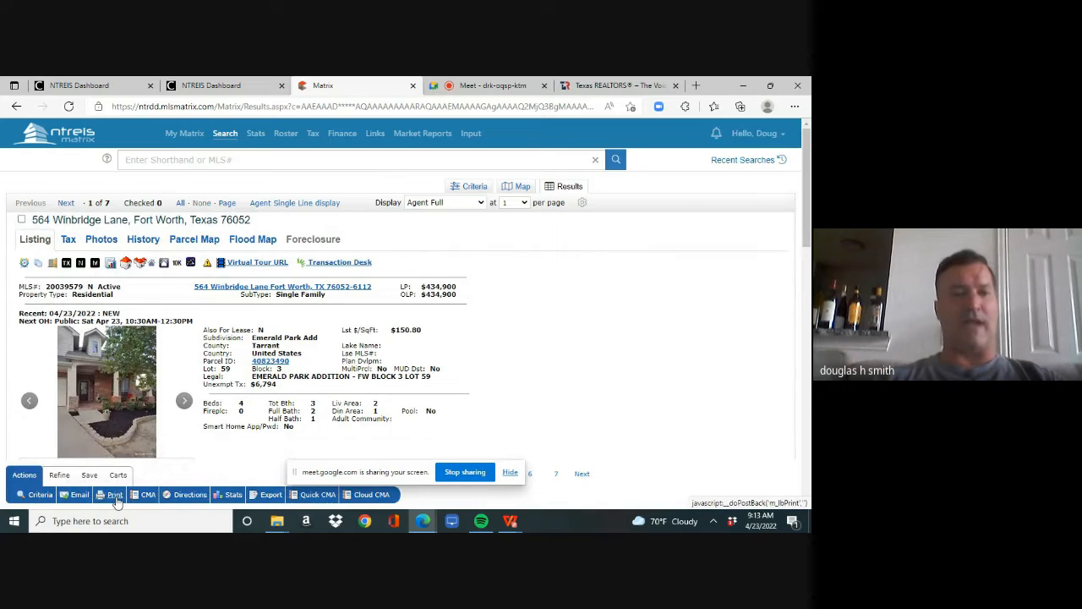
click(68, 240)
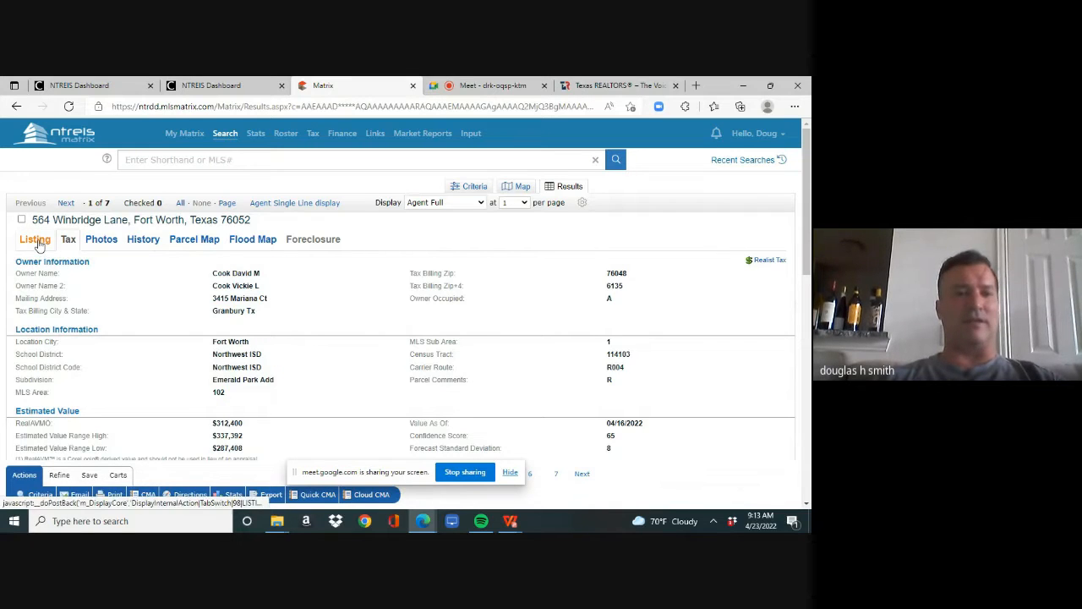
click(36, 240)
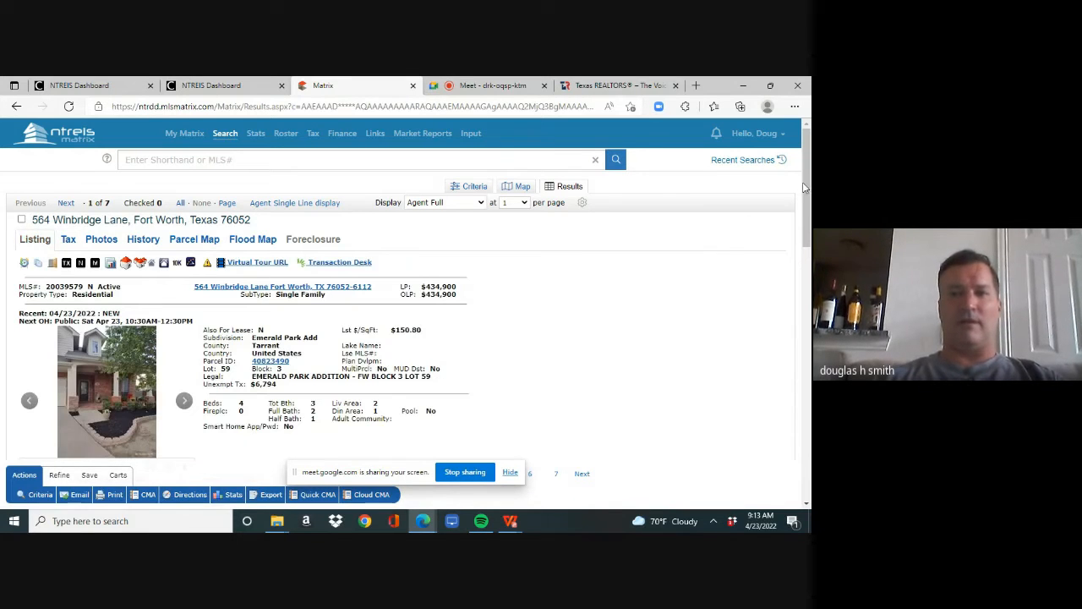
- Examine the listing's agent and office information, highlighting the preferred title company and its location, and hide the screen-sharing notice
drag(807, 190, 806, 389)
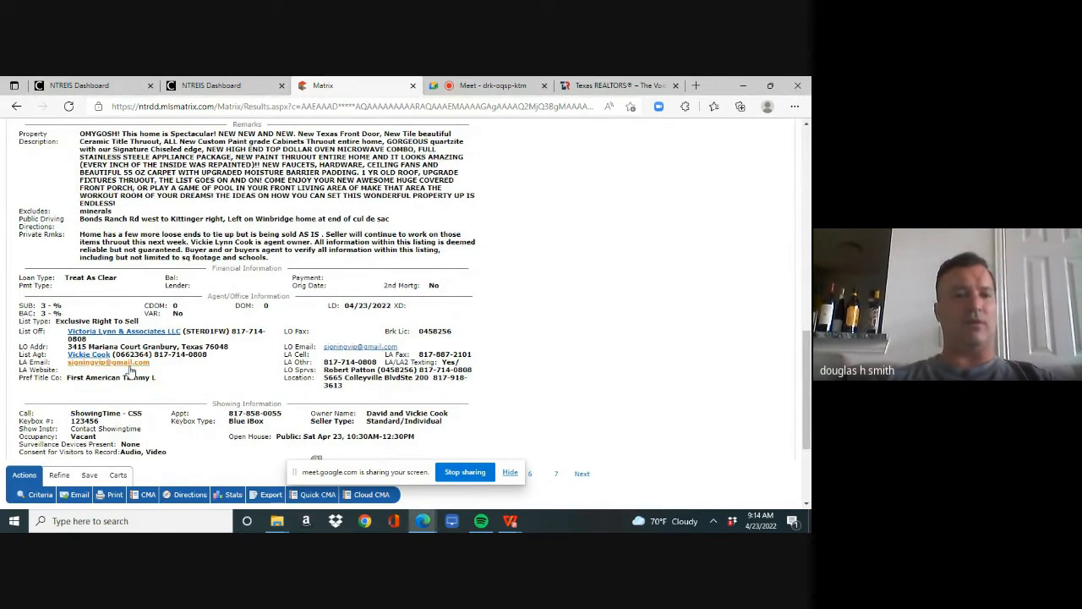
key(ctrl+a)
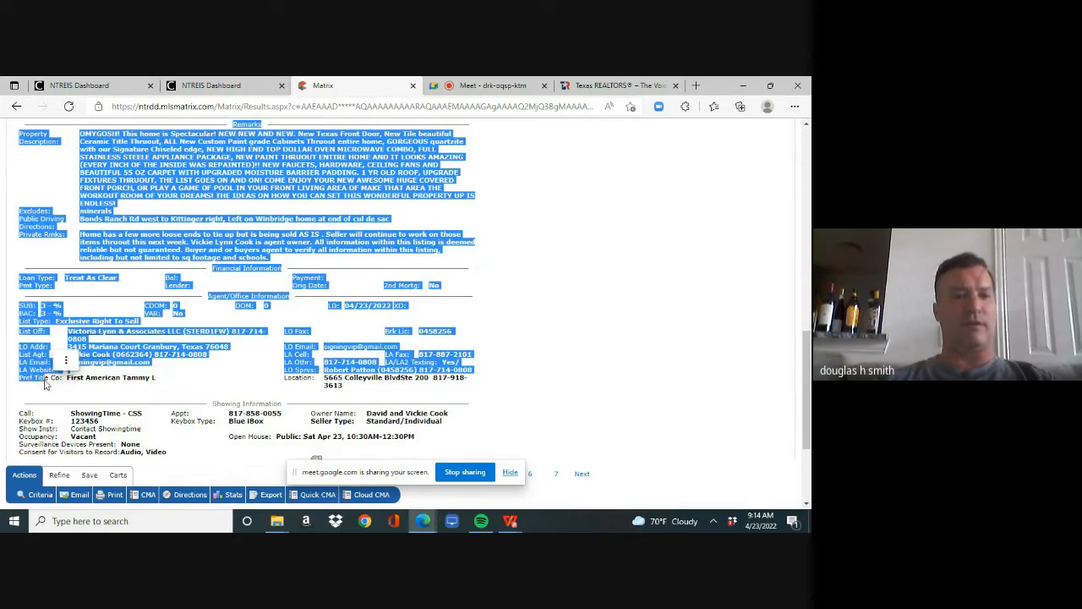
click(48, 389)
drag(25, 378, 158, 386)
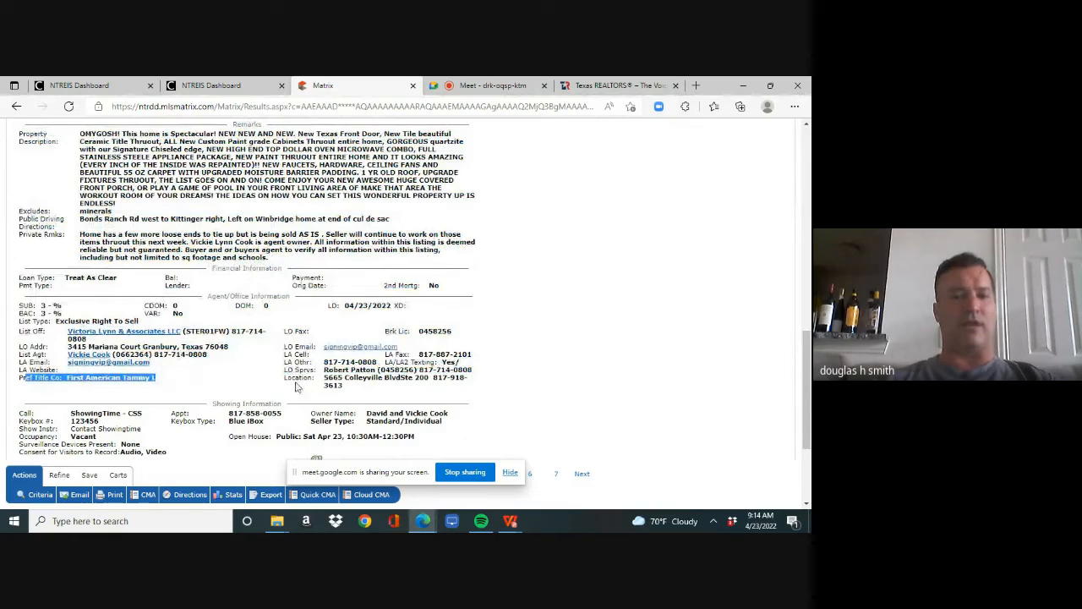
drag(292, 378, 343, 392)
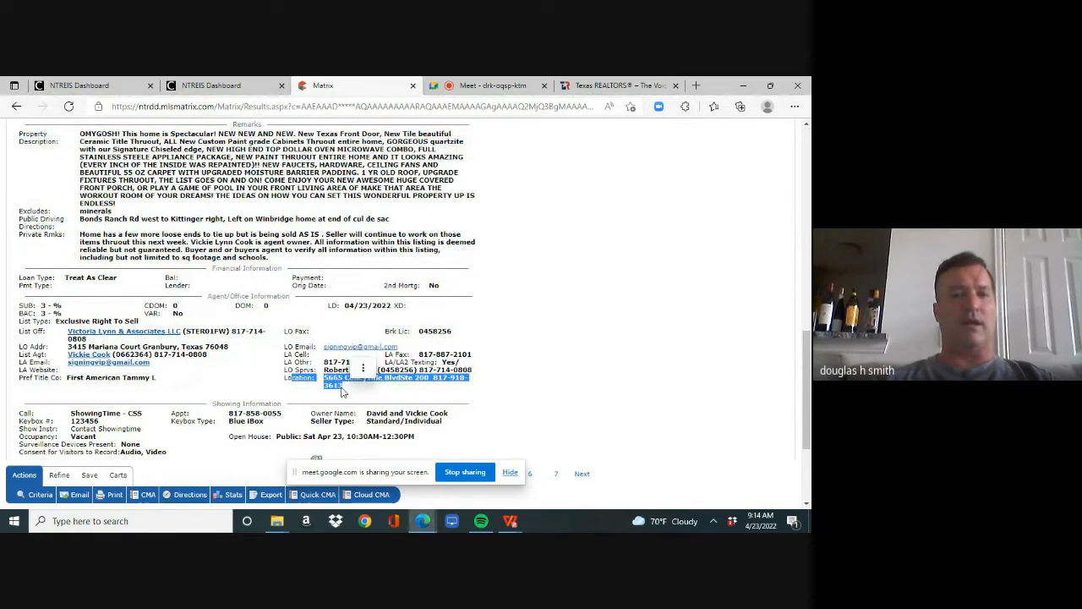
click(250, 387)
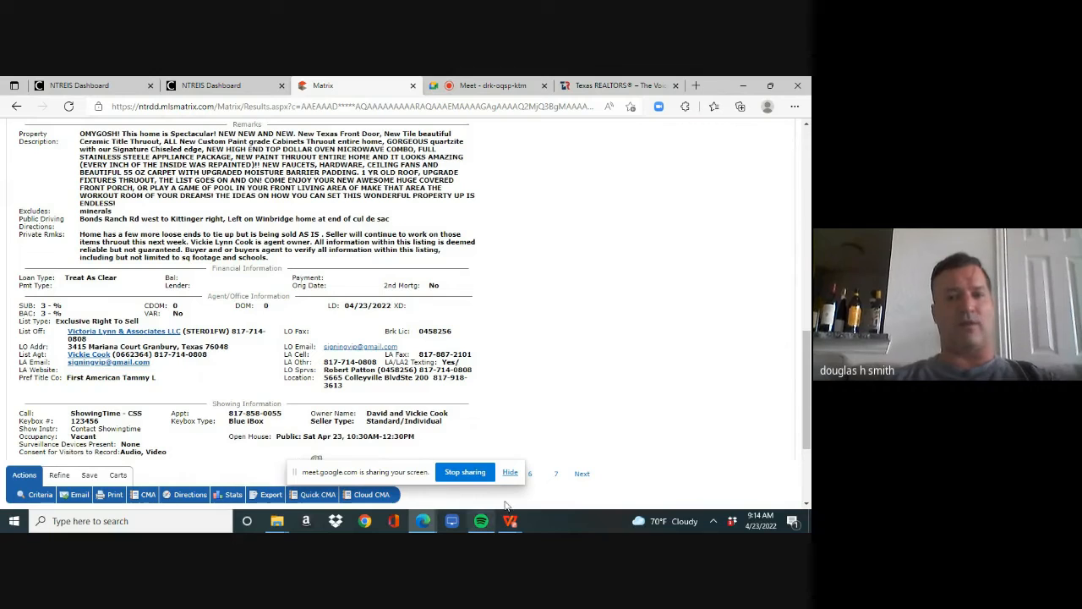
click(510, 474)
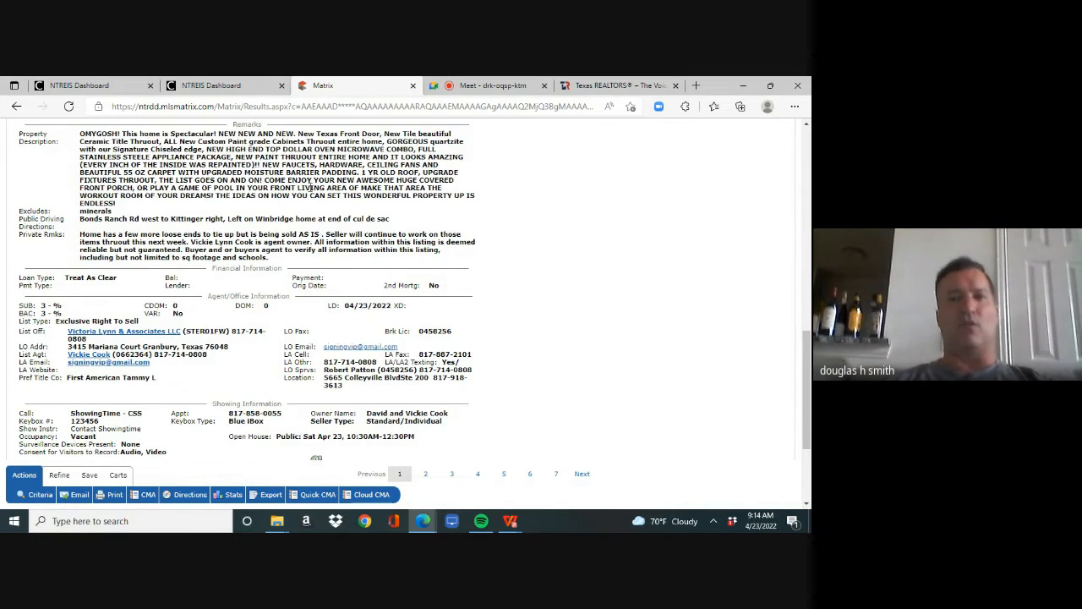
- Log out of the current member account on the Texas REALTORS website and return to the top of the Matrix listing
click(600, 85)
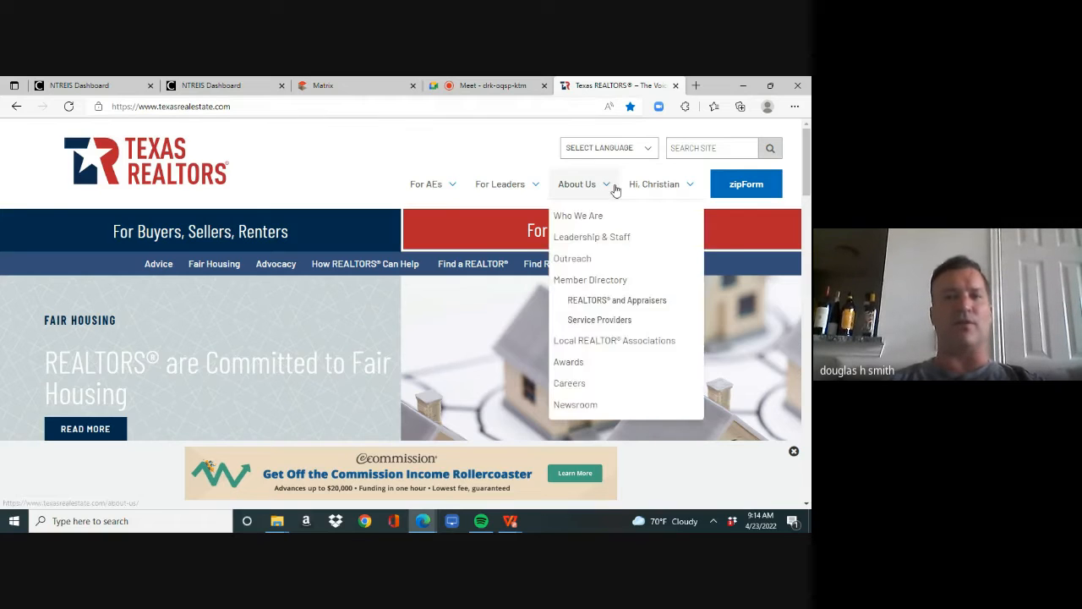
mouse_move(646, 186)
click(652, 254)
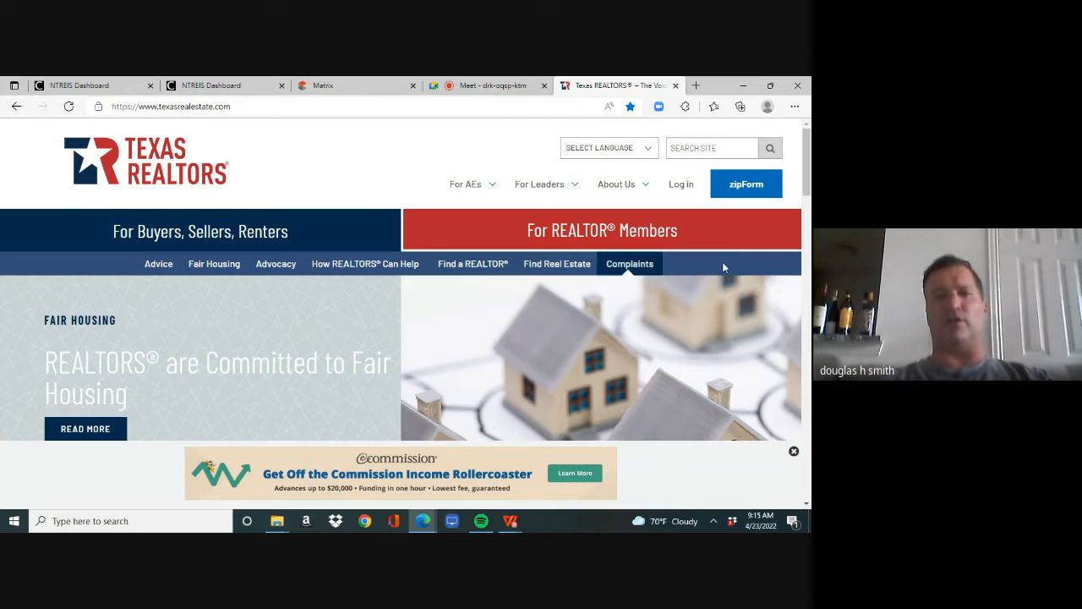
click(369, 88)
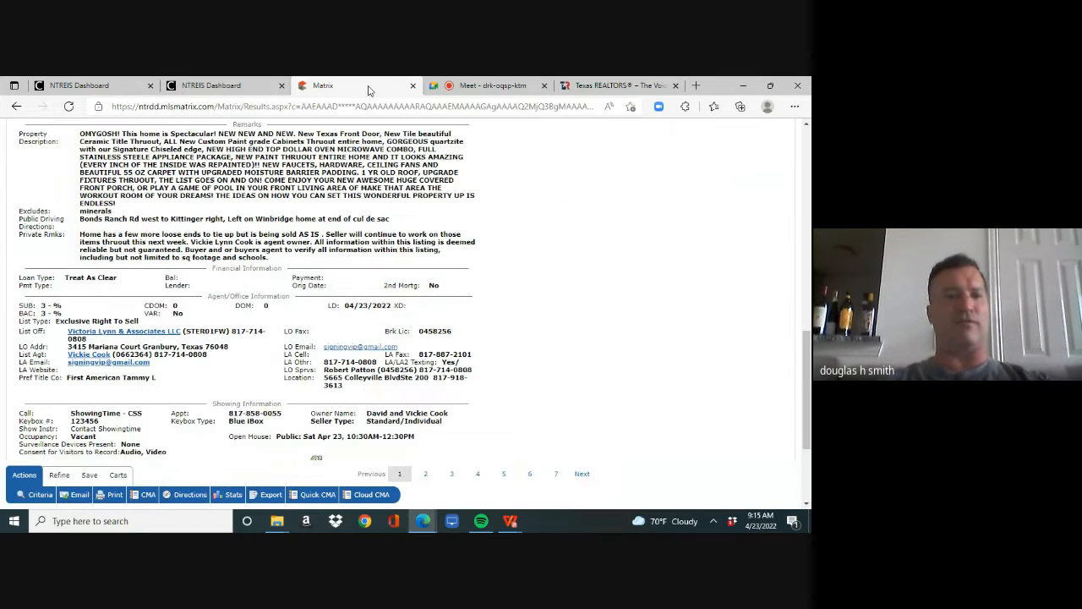
drag(806, 363, 803, 156)
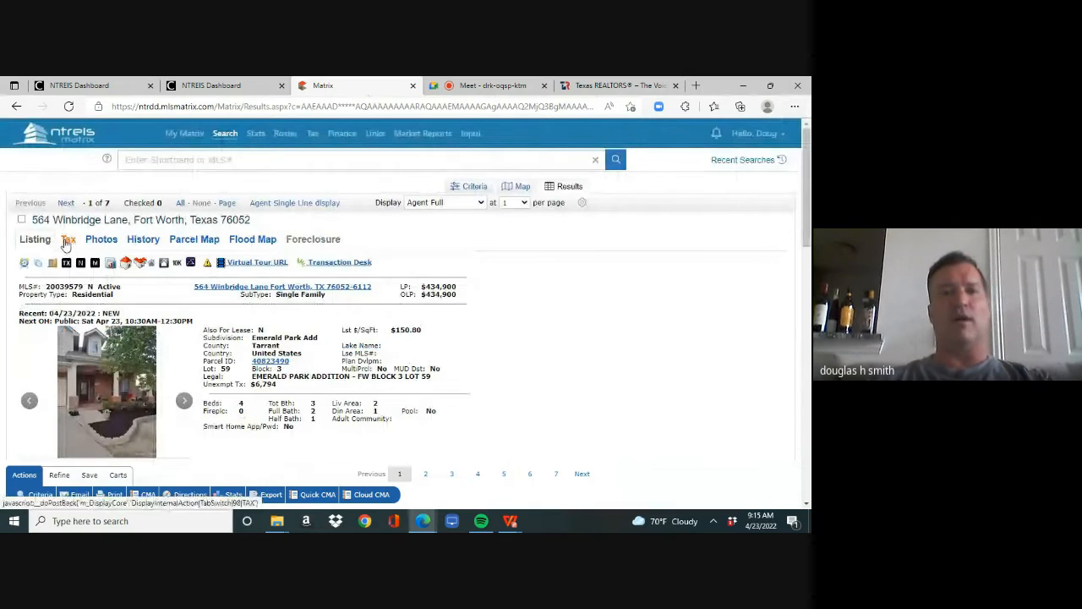
- Log in to the Texas REALTORS website with the agent's own member account and open zipForm
click(615, 85)
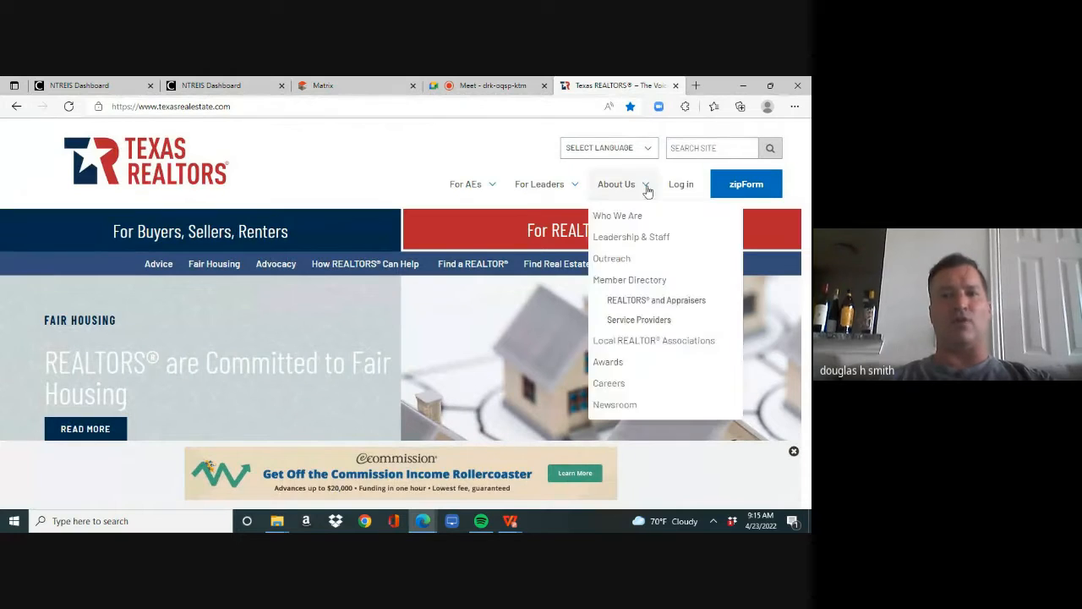
click(686, 185)
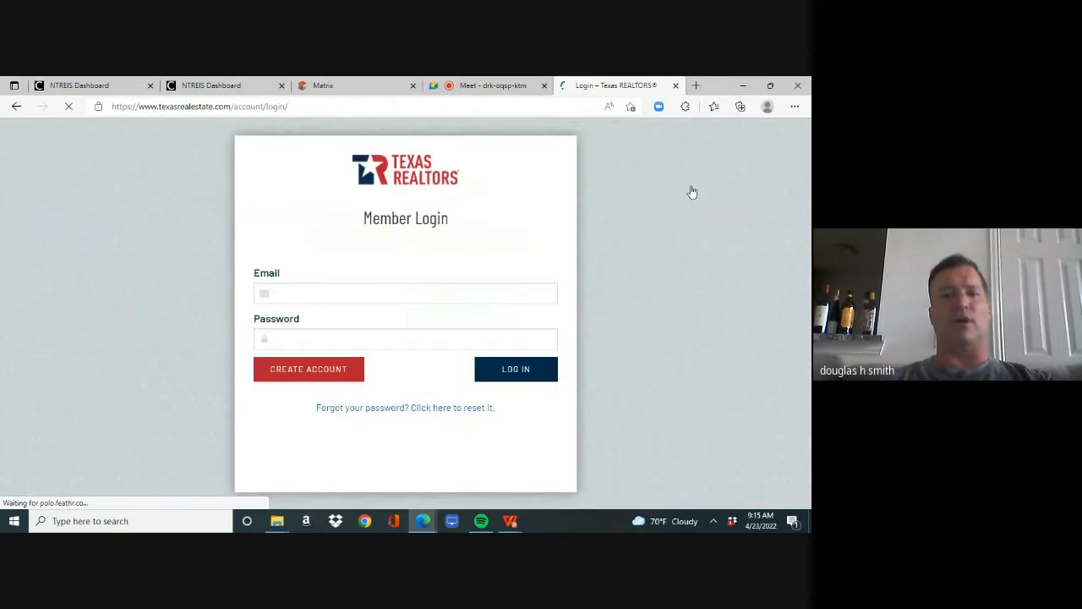
click(531, 369)
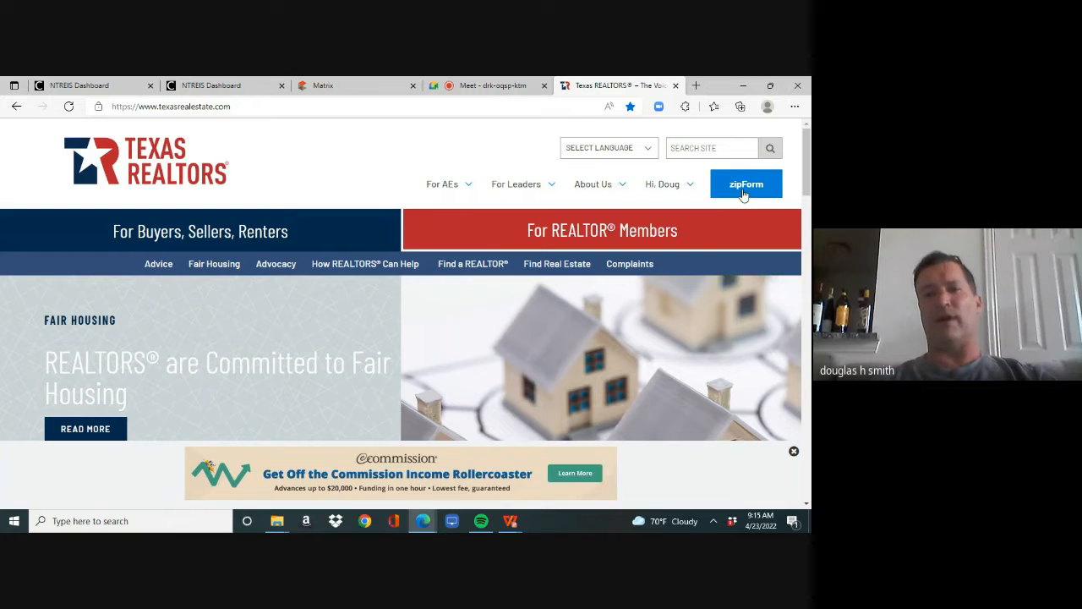
click(743, 189)
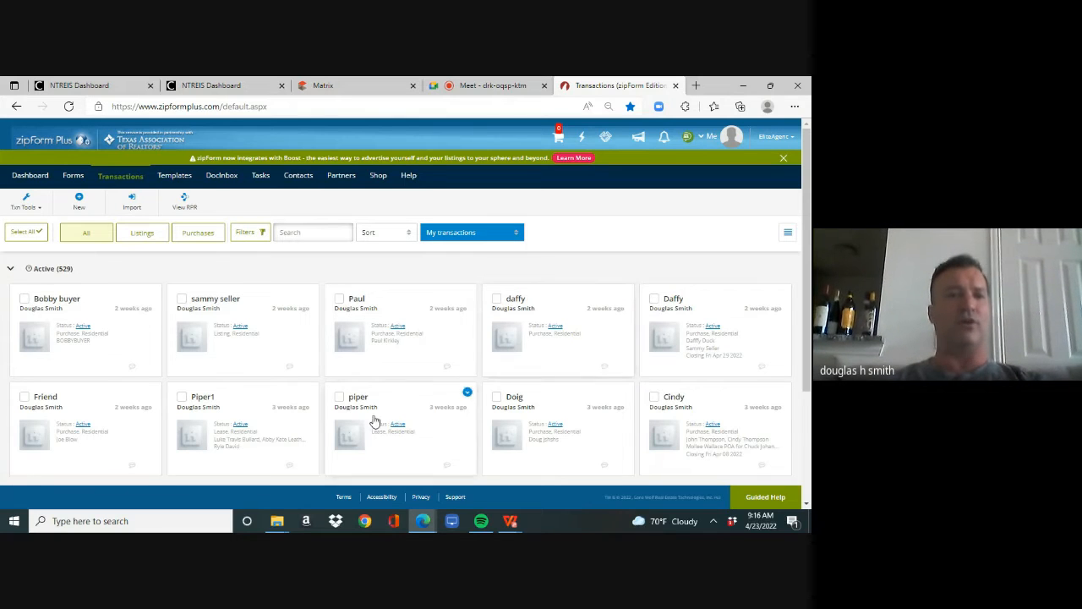
- Start a new Purchase or Offer transaction in zipForm Plus, glancing back at the Matrix listing before choosing the type
click(80, 206)
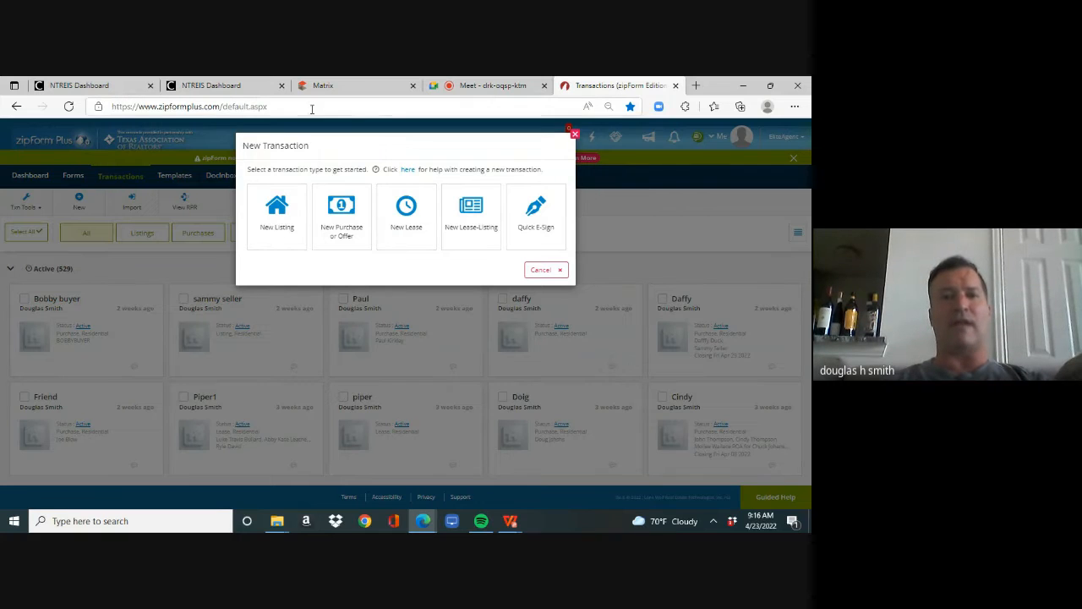
click(335, 93)
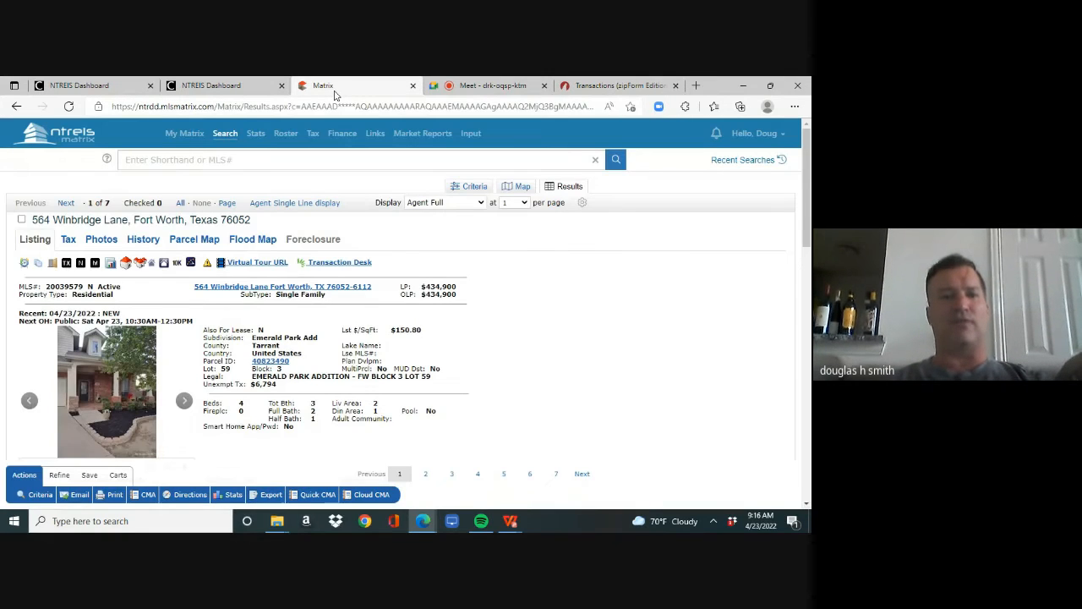
click(595, 87)
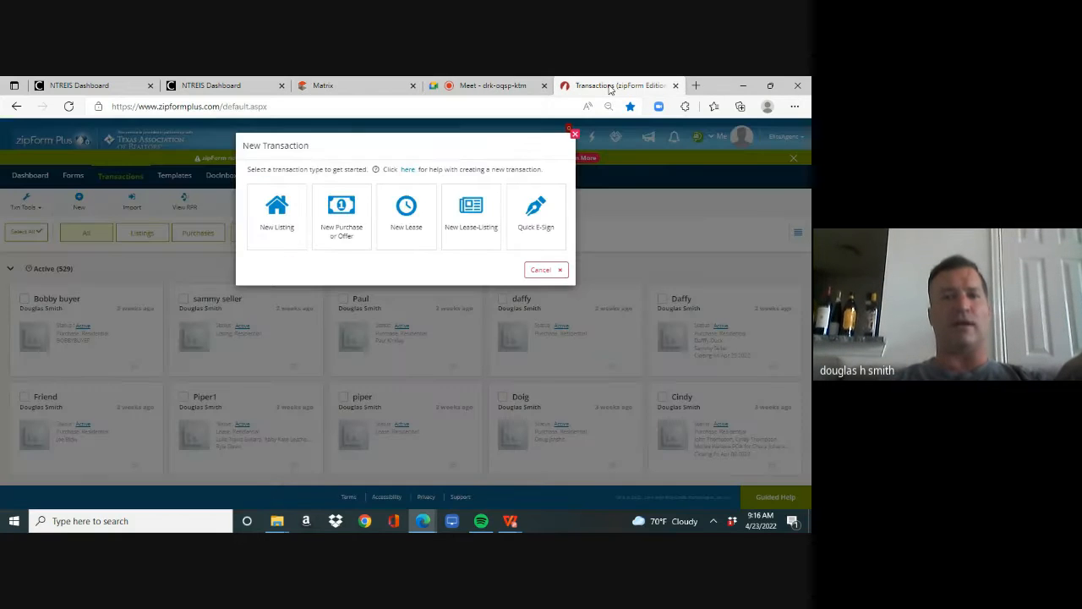
click(343, 226)
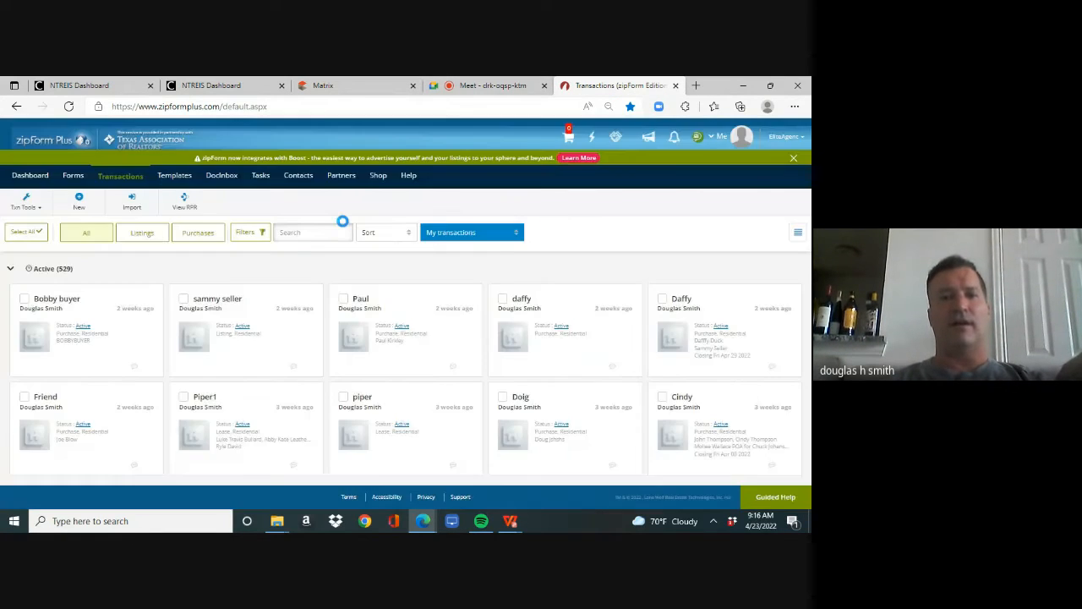
- Create the purchase transaction under the buyer's full name with the Residential category and the "Personal - buyer template"
click(342, 188)
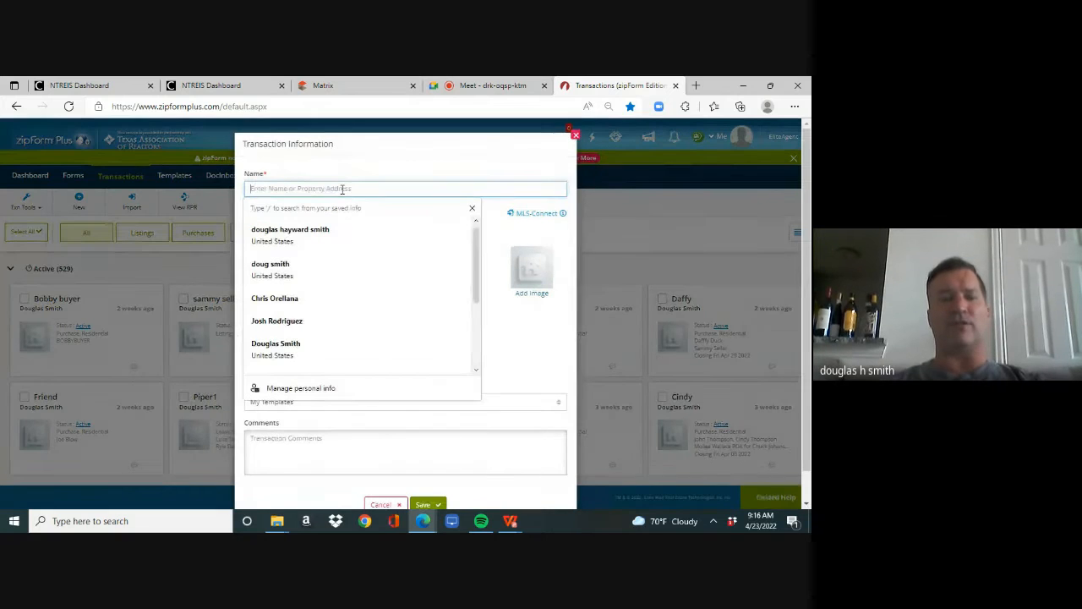
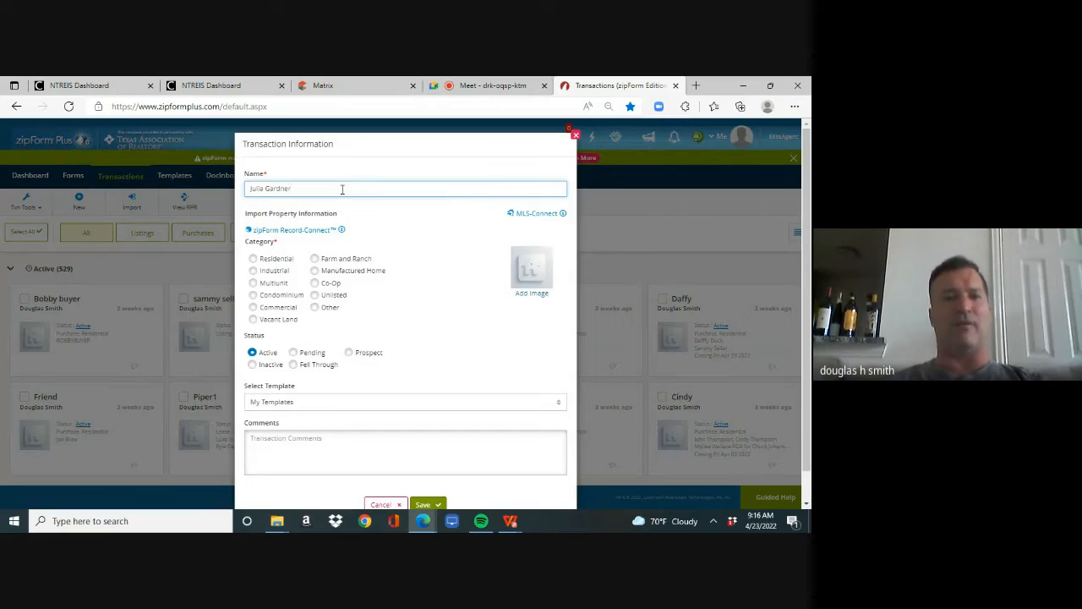
click(254, 260)
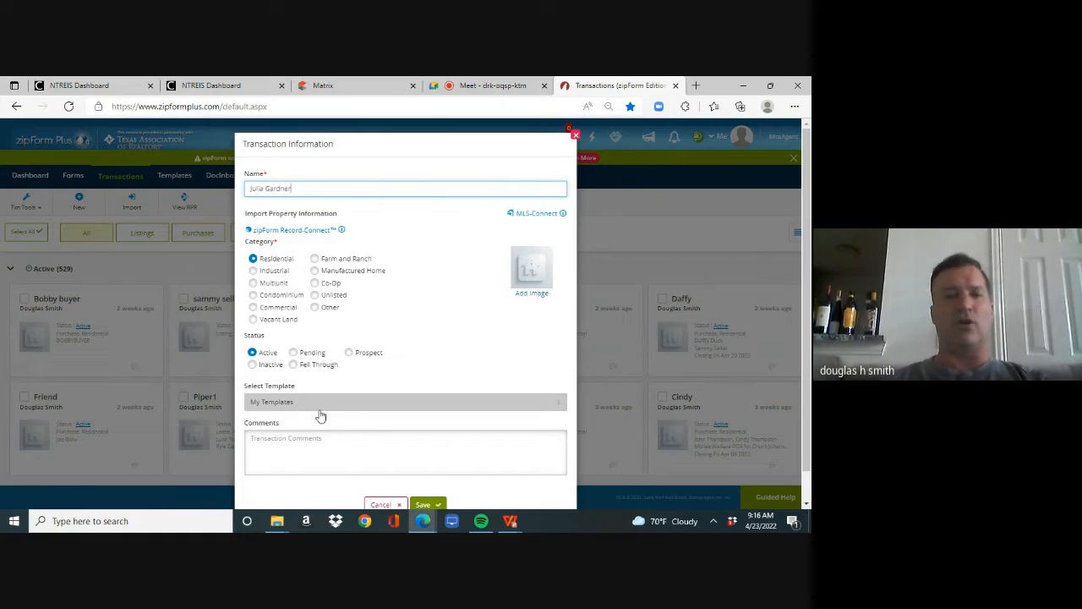
click(292, 408)
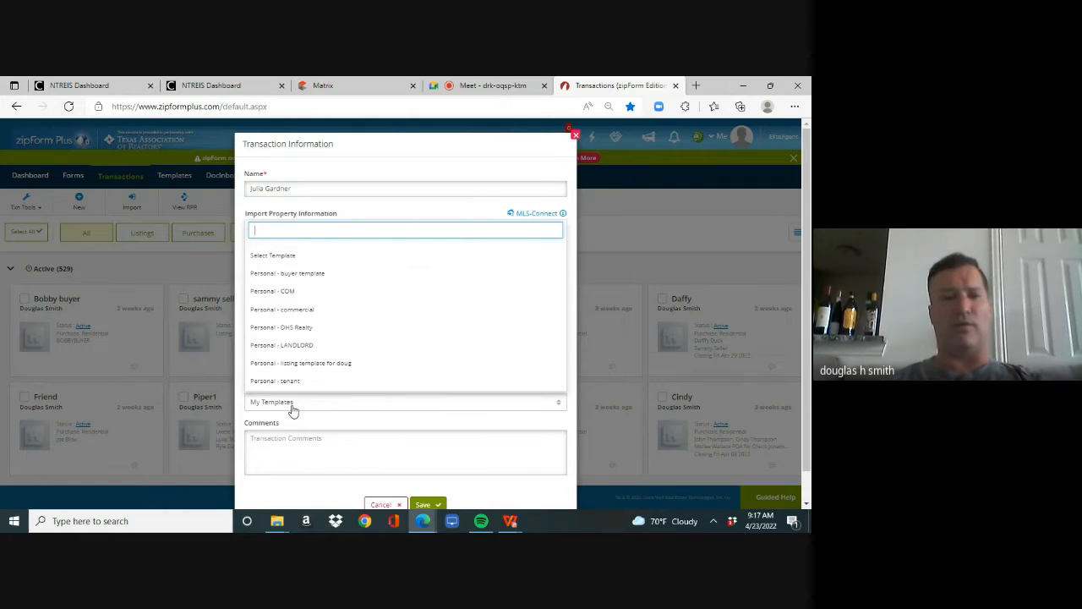
click(321, 280)
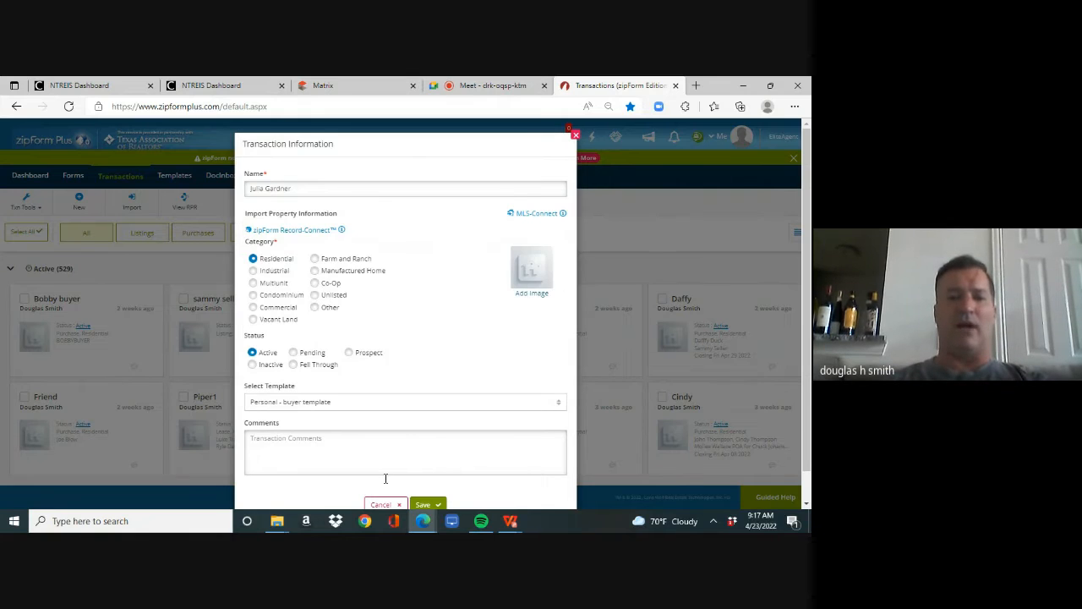
click(425, 504)
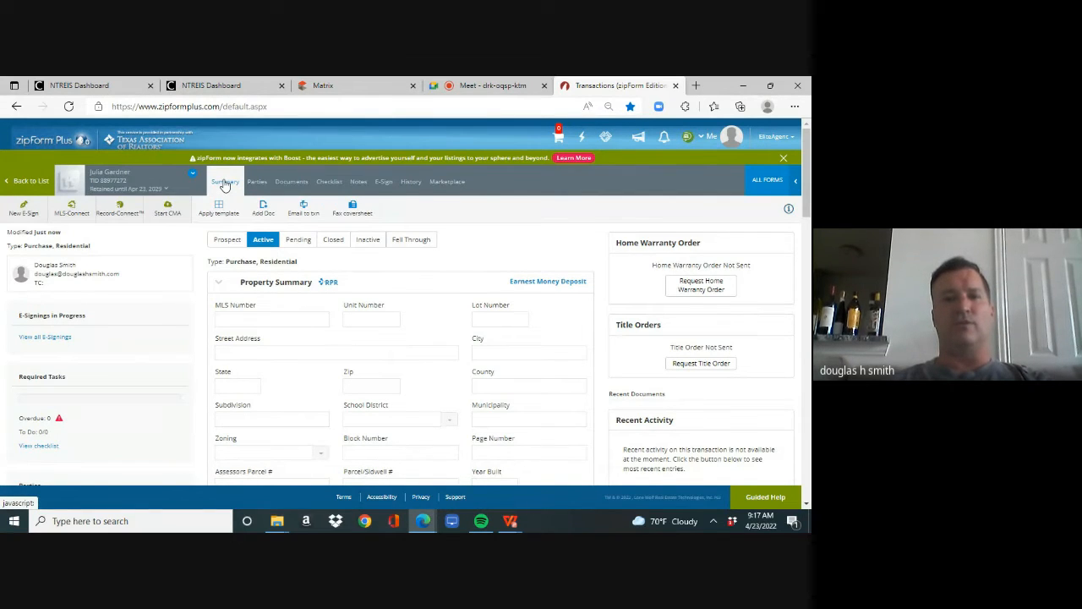
- Open the 1-4 Family Residential Contract (Resale) from the transaction's documents and go to paragraph 5, Earnest Money and Termination Option
click(293, 182)
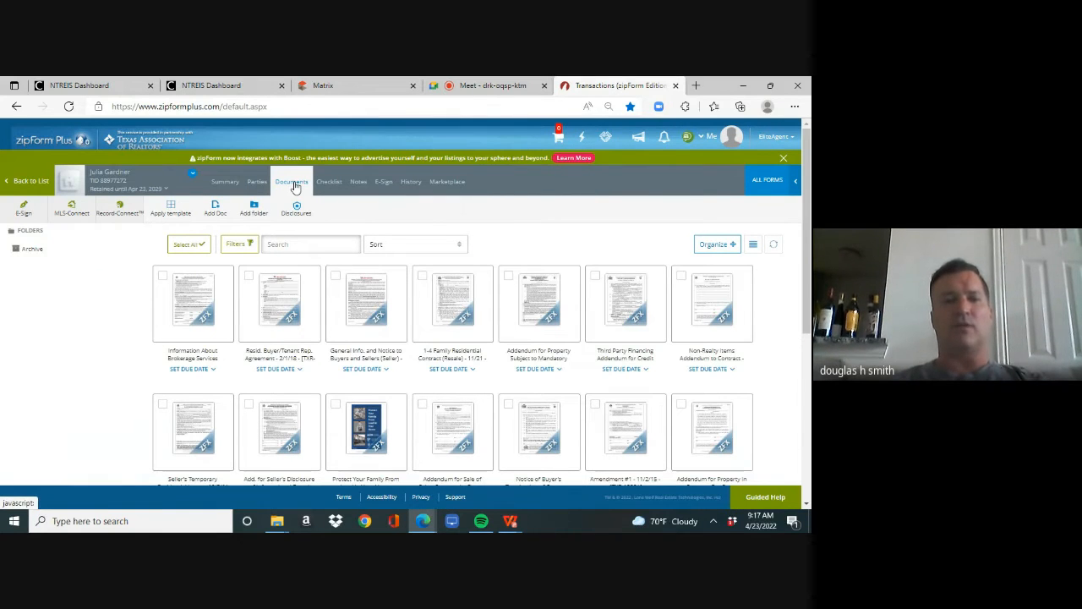
click(450, 296)
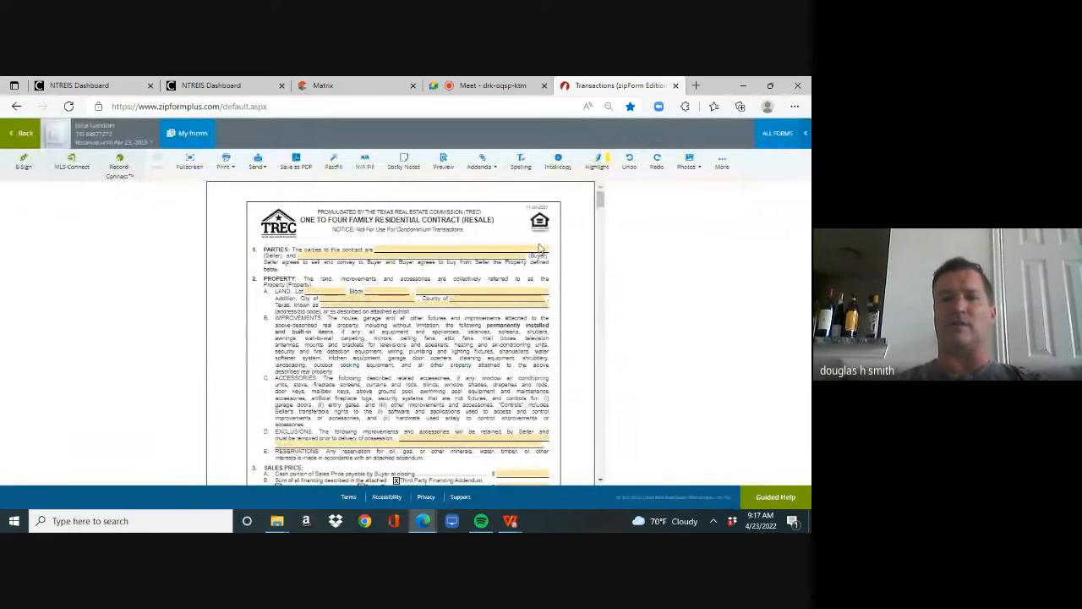
mouse_move(600, 201)
mouse_down()
mouse_move(601, 213)
mouse_move(600, 198)
mouse_up()
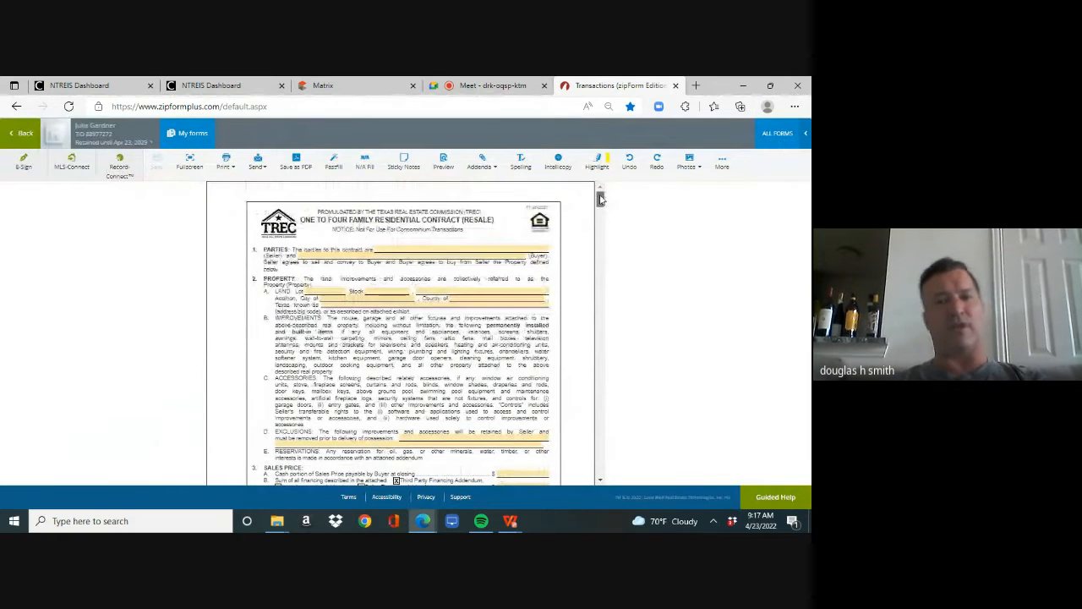
drag(600, 197, 600, 203)
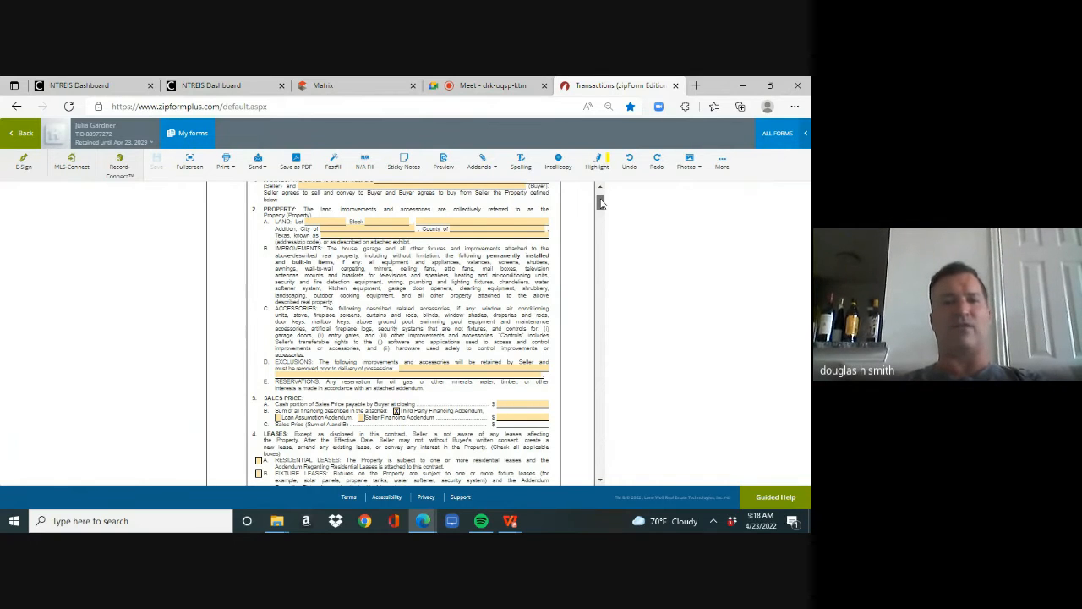
drag(600, 201, 599, 225)
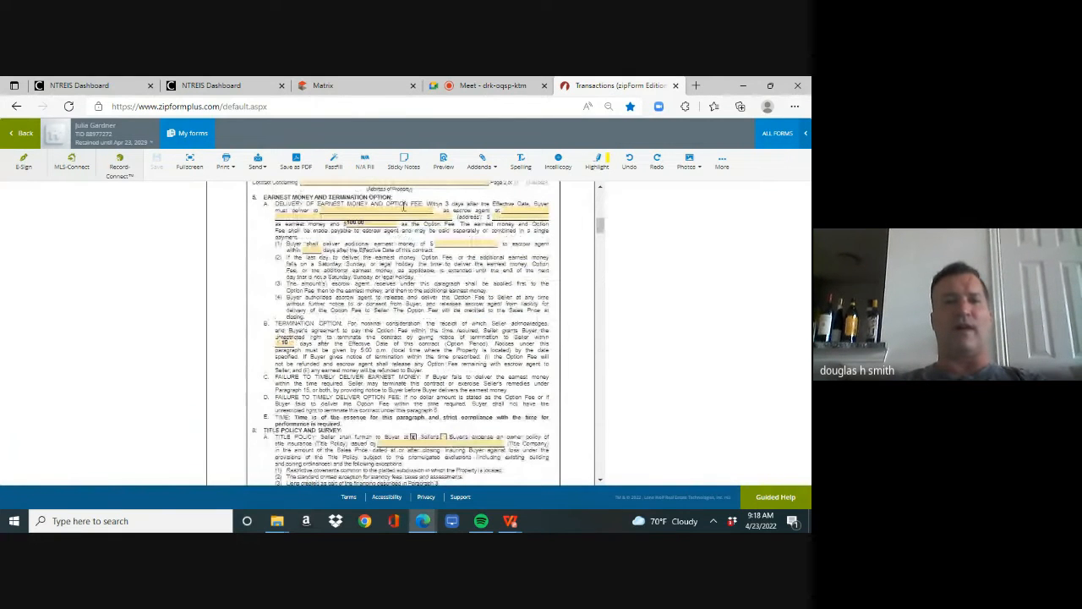
- Check the preferred title company in the Matrix listing for the contract's escrow agent field, and return to zipForm Plus
click(360, 209)
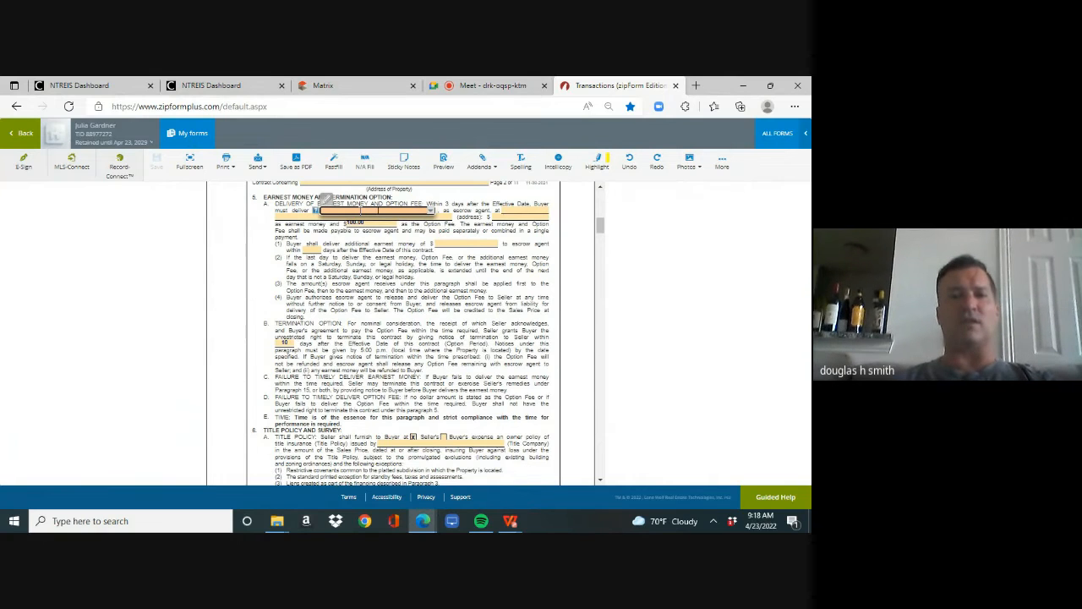
click(330, 88)
scroll(798, 349, down, 3)
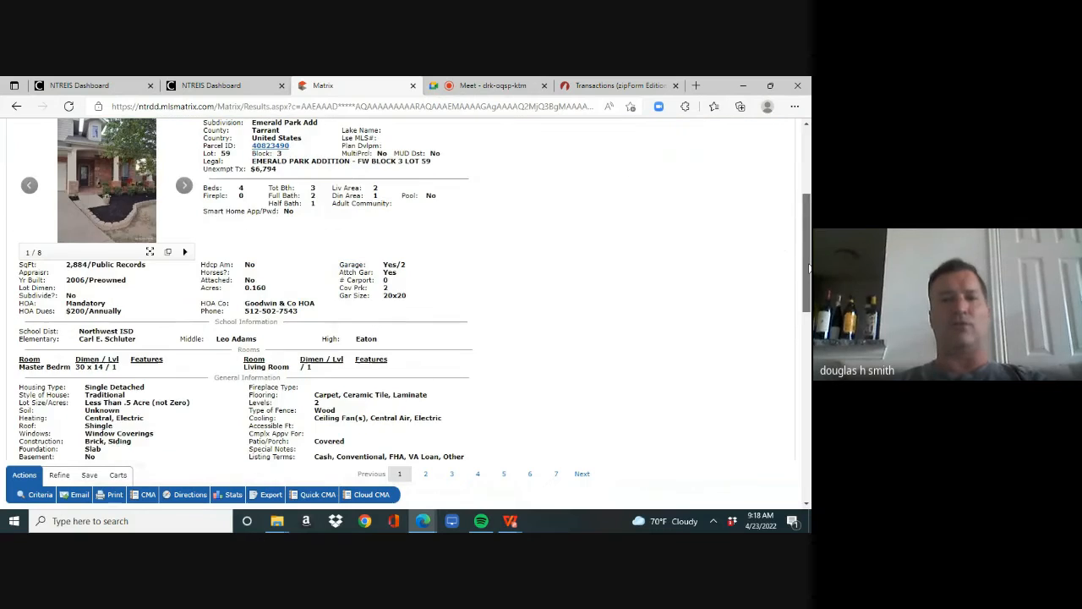
scroll(798, 349, down, 3)
scroll(799, 349, down, 2)
scroll(799, 349, down, 1)
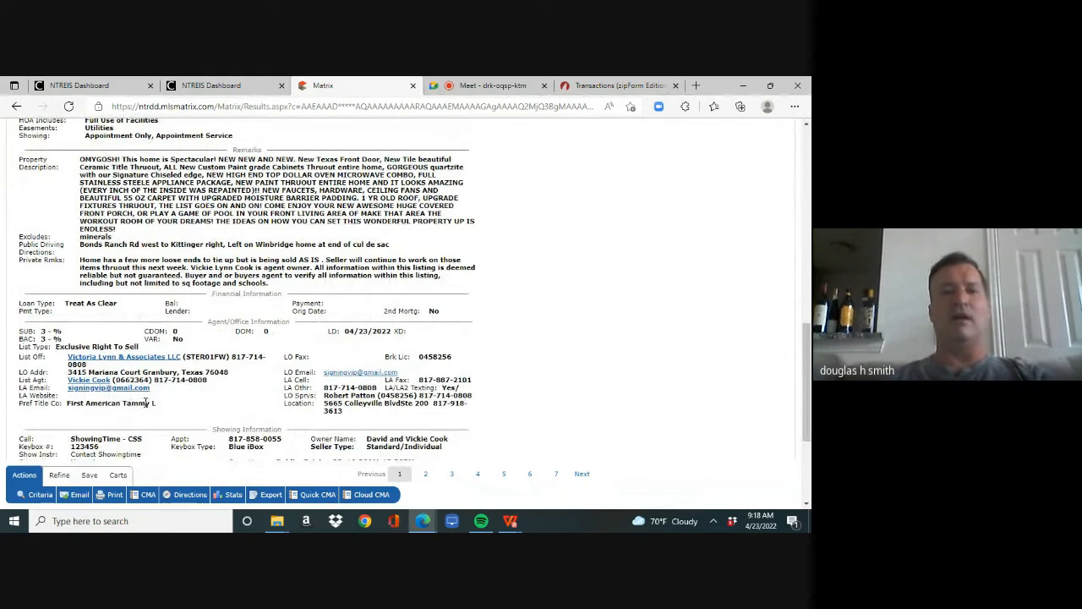
click(607, 86)
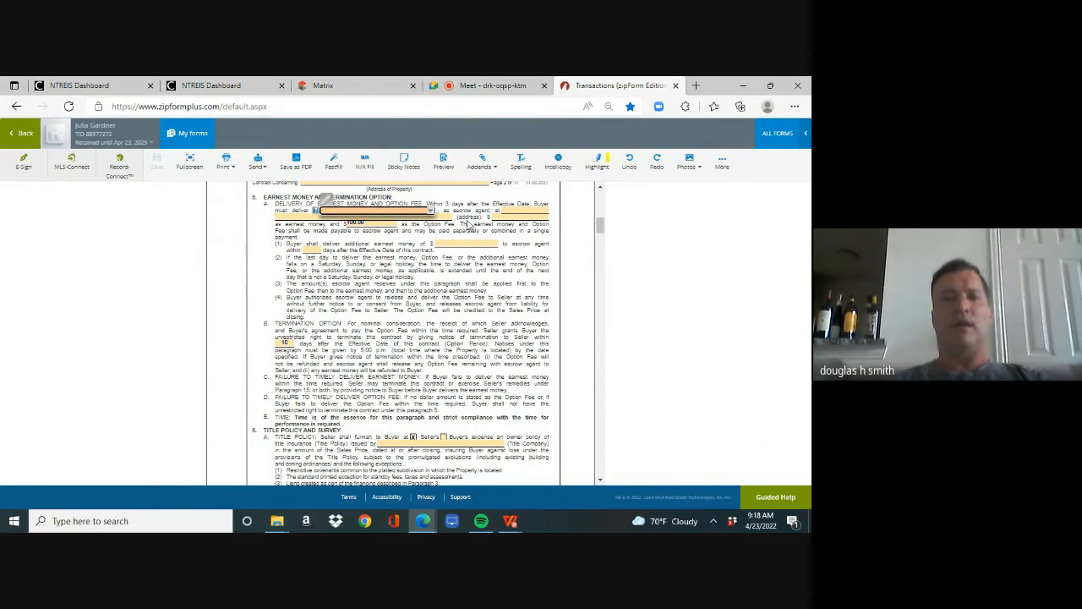
- Review the escrow agent address, earnest money, option fee and option period fields, and the title company choices in paragraph 6
click(511, 209)
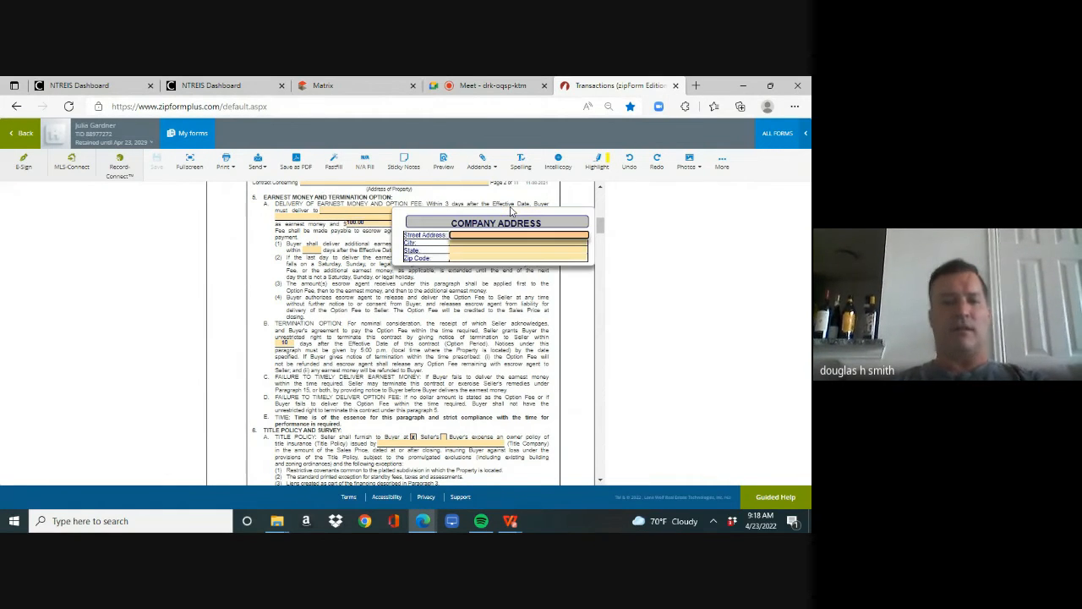
key(Tab)
key(Tab)
key(Tab)
key(Tab)
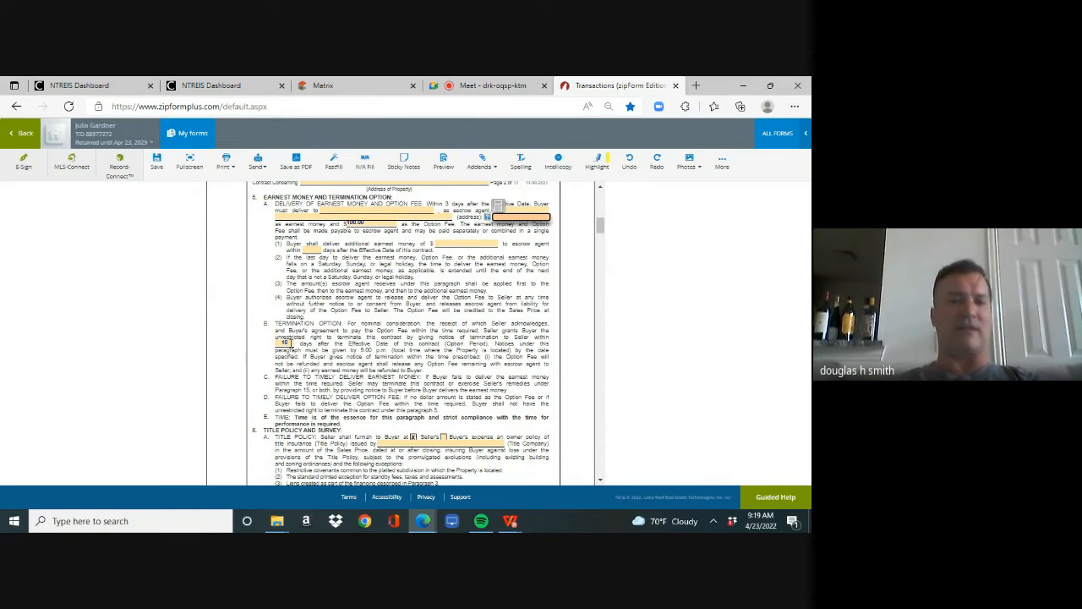
click(288, 343)
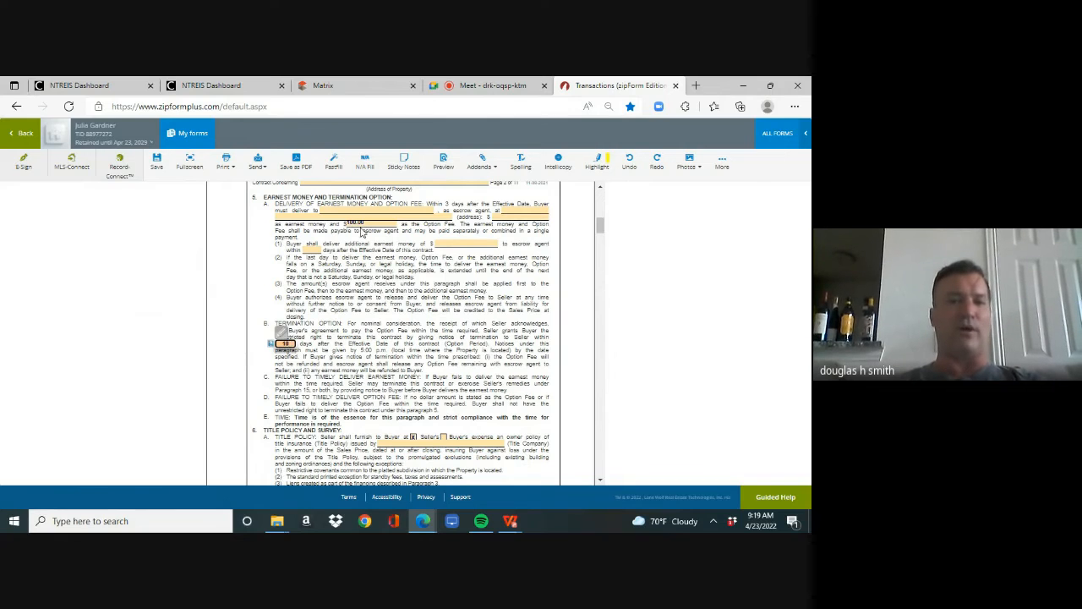
click(357, 222)
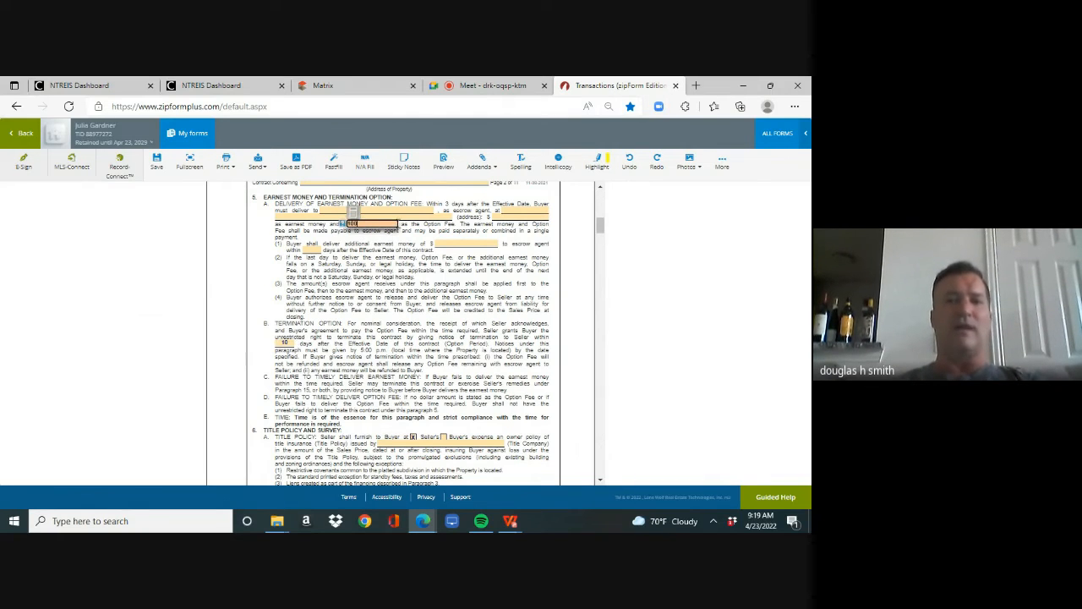
click(518, 216)
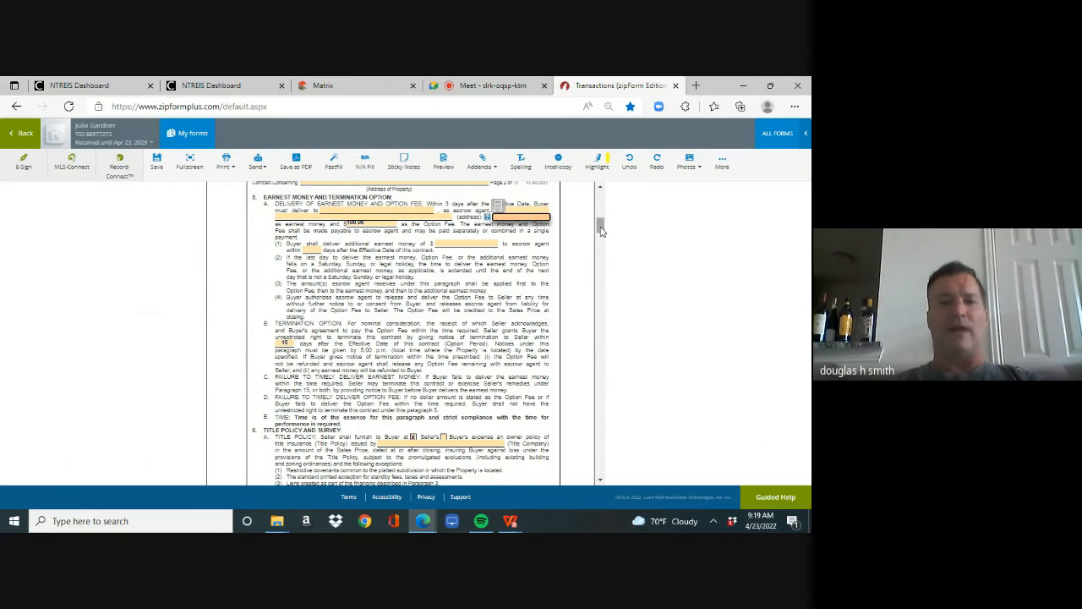
drag(600, 228, 601, 244)
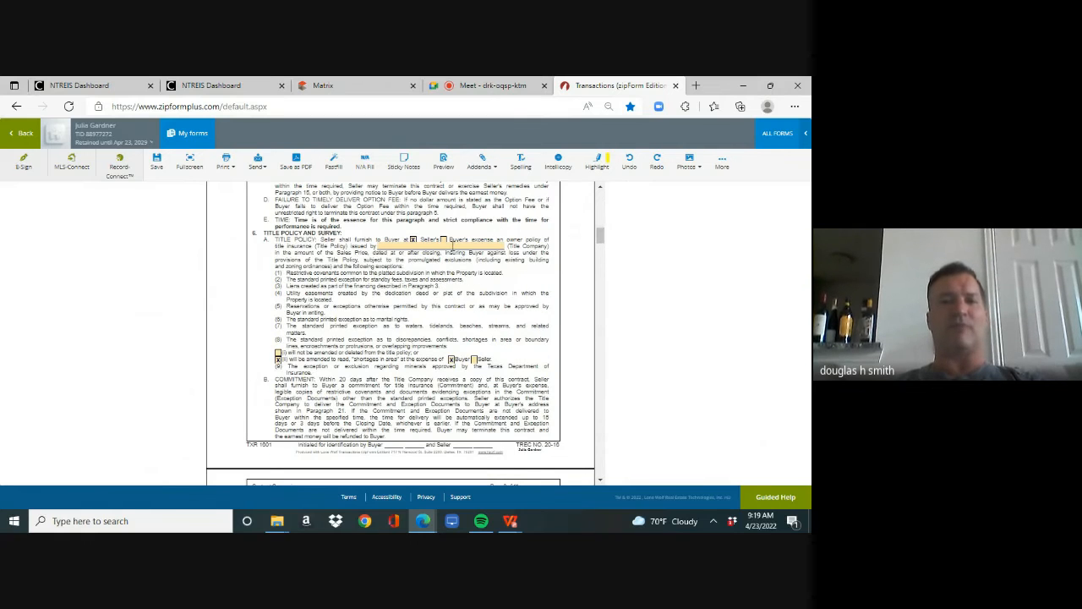
click(452, 246)
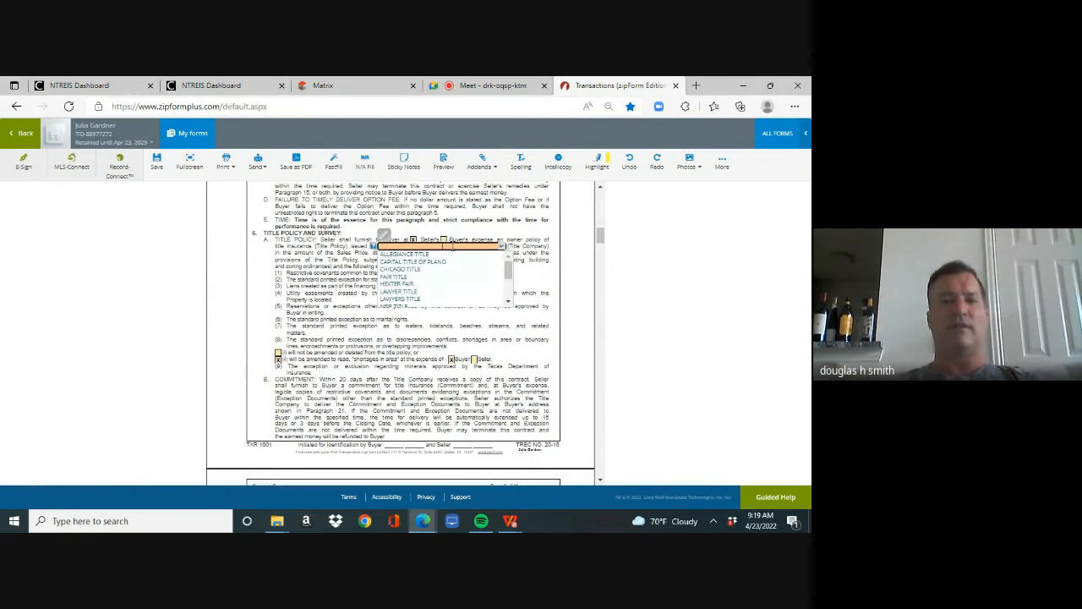
- Set the closing date in paragraph 9 to May 30, 2022
drag(600, 235, 601, 314)
click(440, 293)
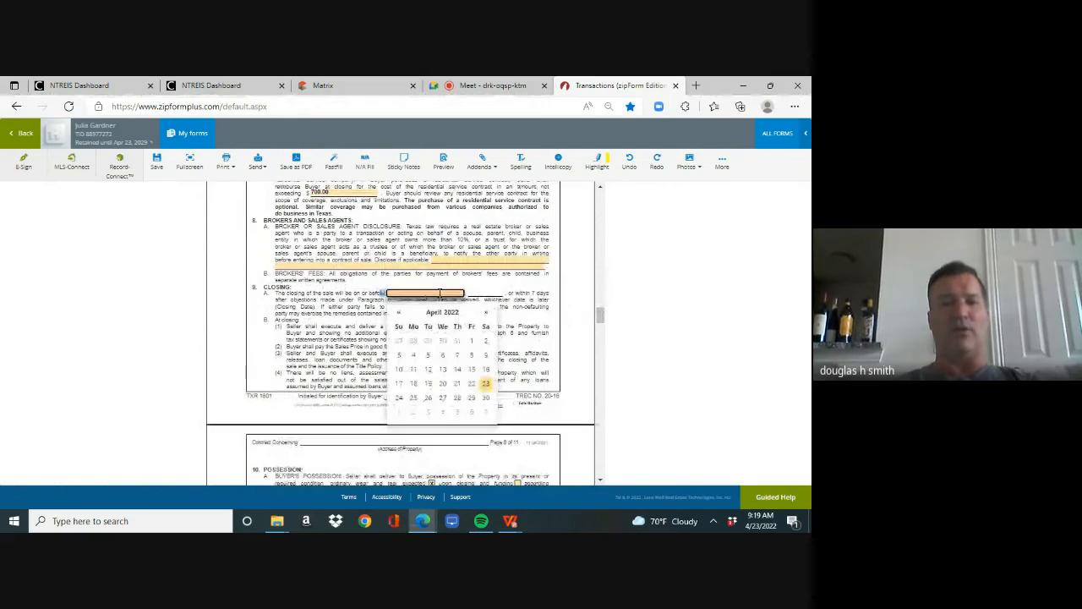
click(487, 313)
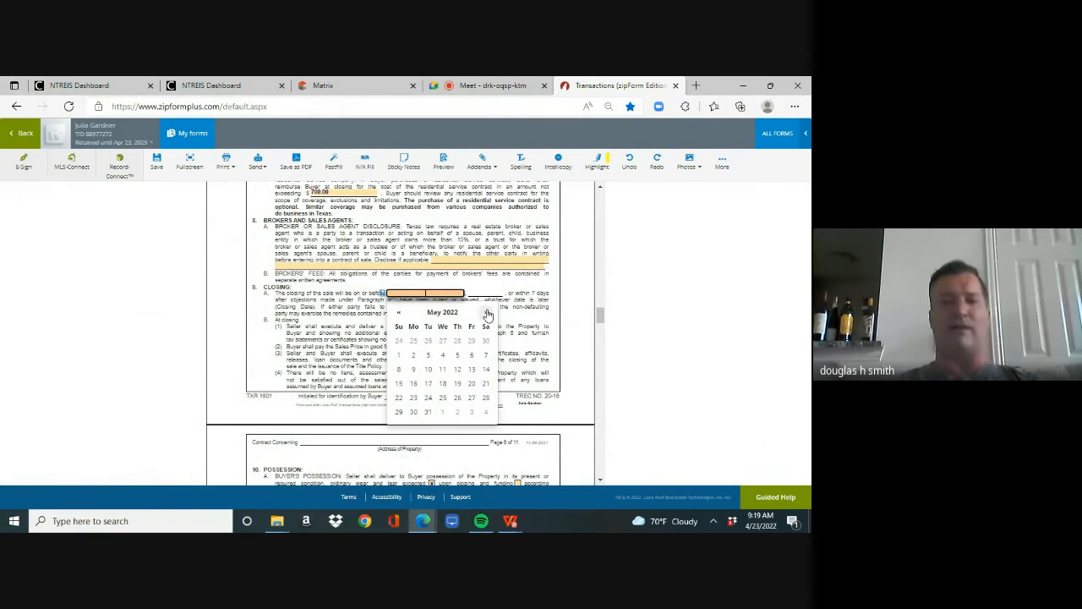
click(414, 413)
- Review the buyer's and seller's address, phone and e-mail fields in paragraph 21, Notices
scroll(600, 331, down, 2)
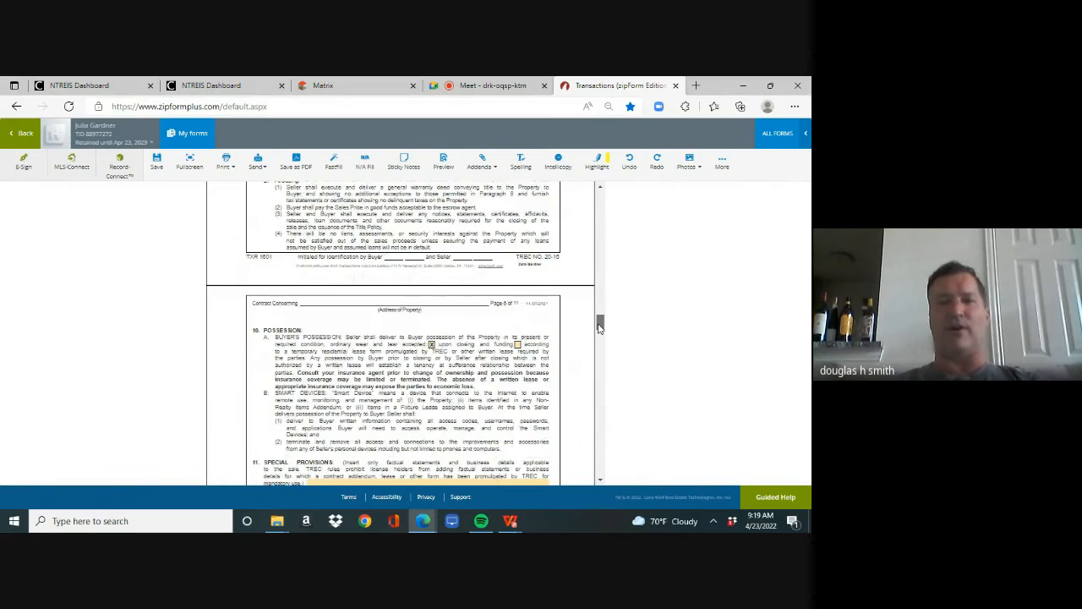
drag(598, 327, 599, 370)
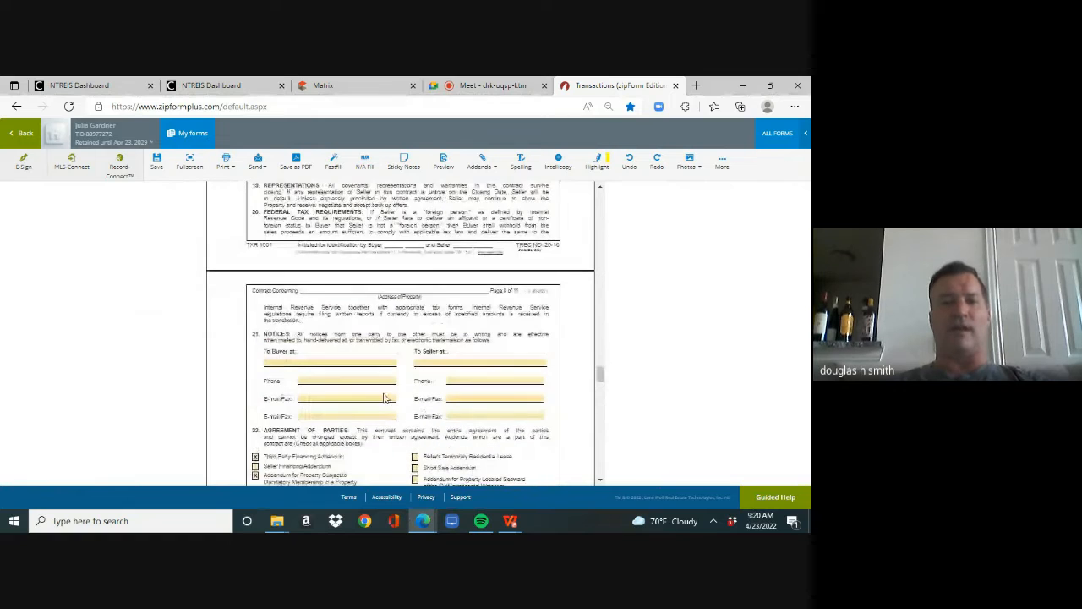
click(320, 413)
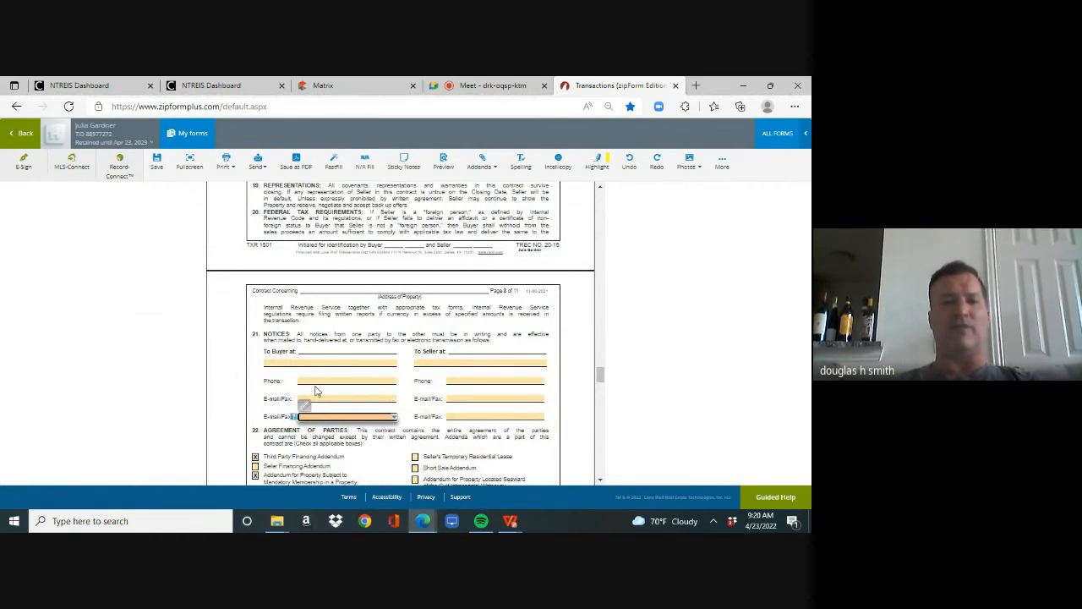
click(315, 383)
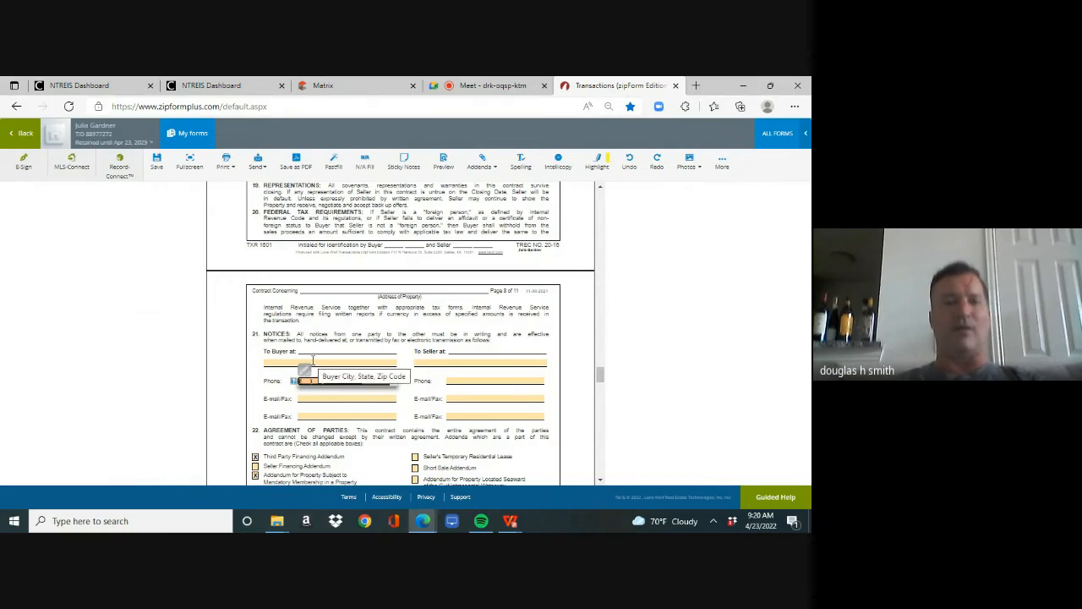
click(312, 362)
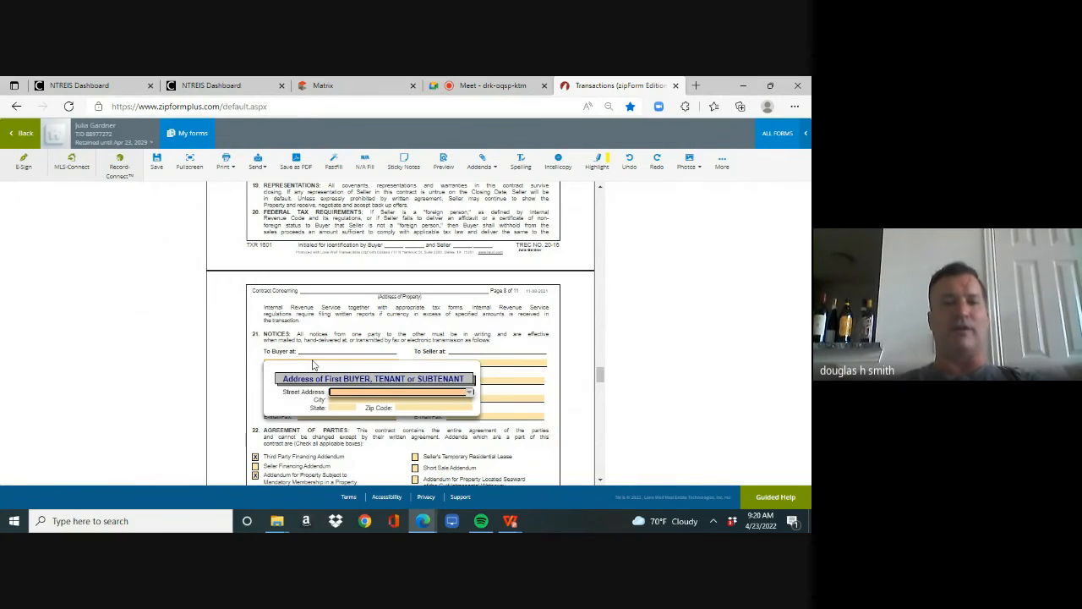
click(498, 350)
- Clear the listing associate's name, e-mail and phone and the licensed supervisor's name in the contract's Broker Information section
drag(600, 376, 599, 433)
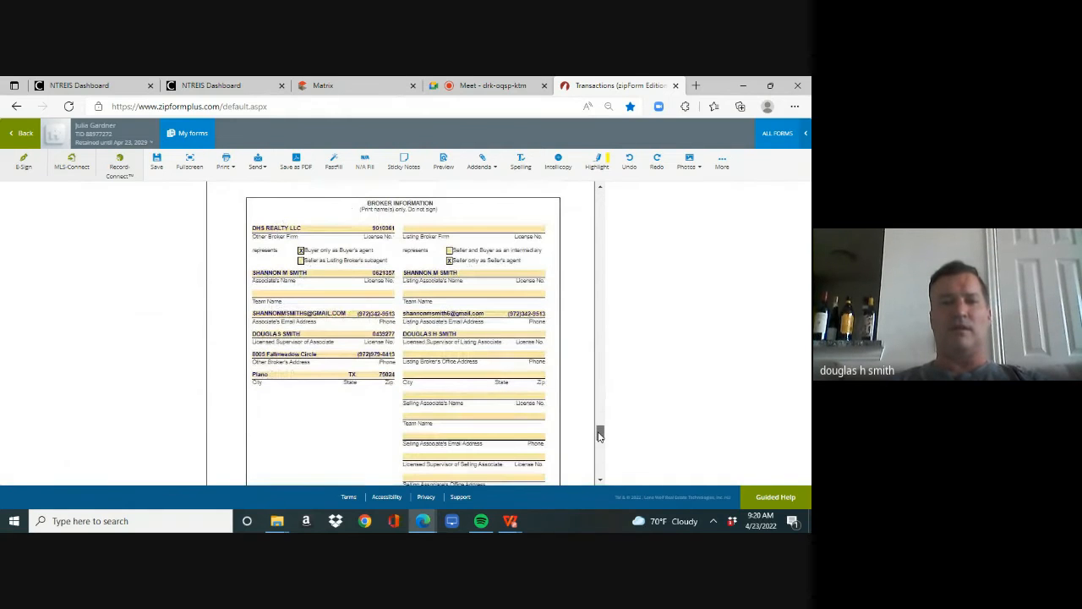
click(473, 271)
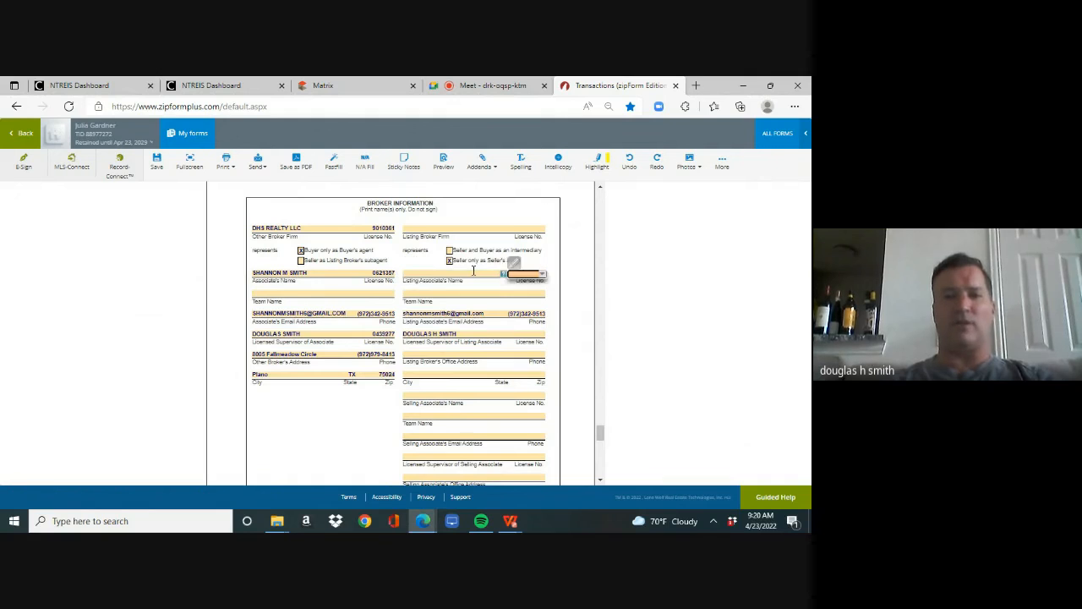
key(Tab)
key(Tab)
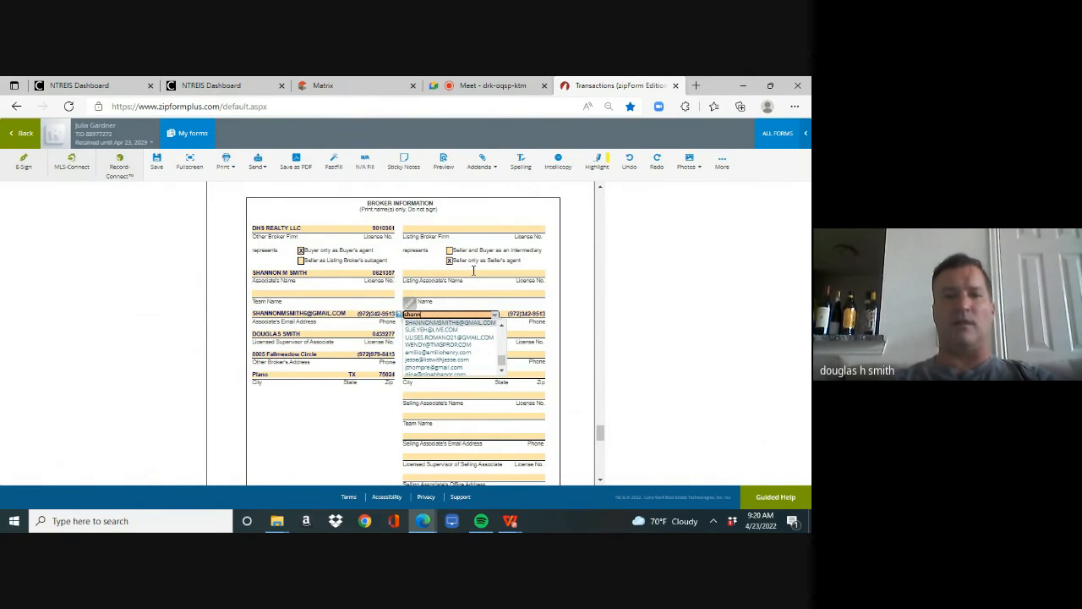
key(Tab)
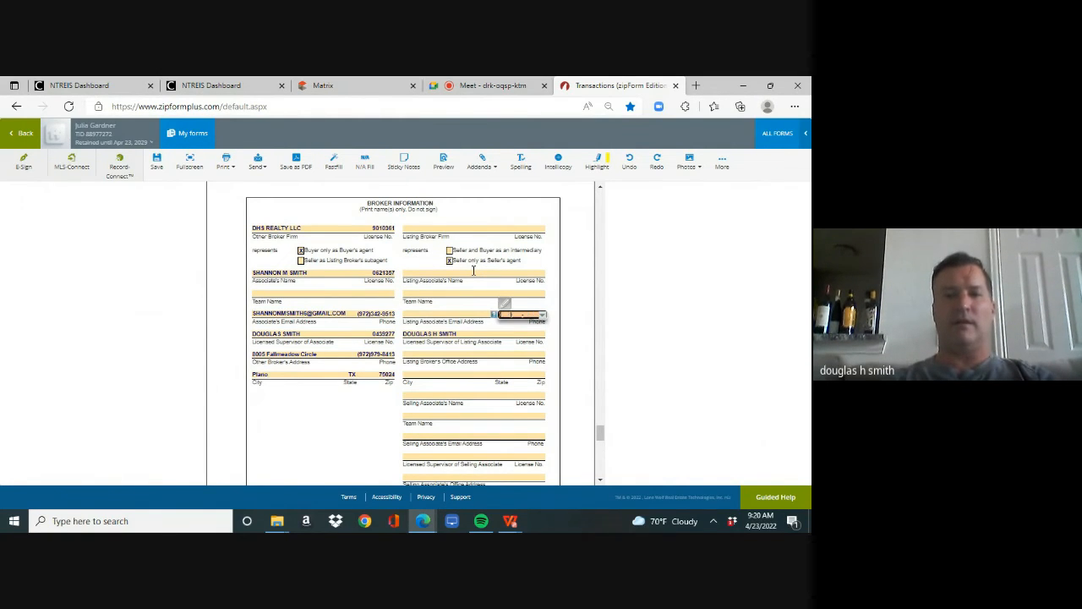
key(Tab)
key(BackSpace)
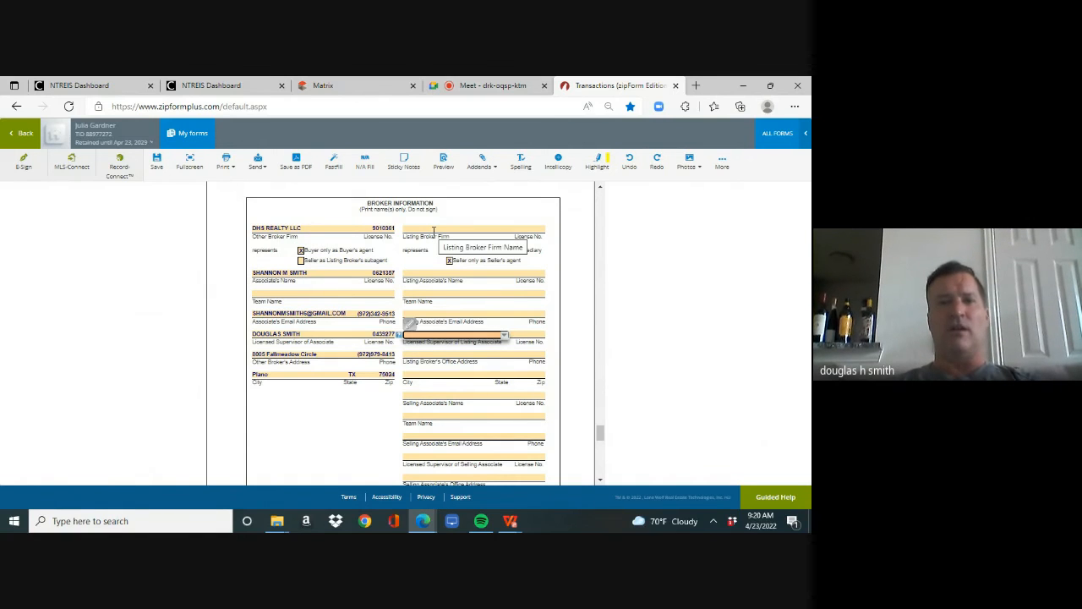
- Look up the listing broker's license number and office address in the Matrix listing, and return to the contract in zipForm Plus
click(356, 85)
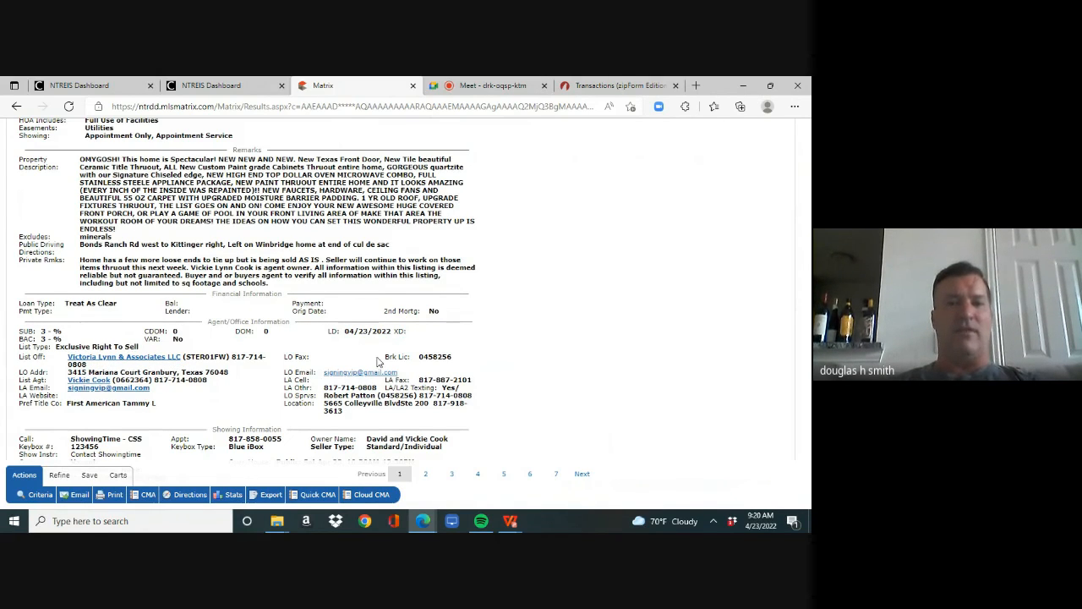
drag(419, 356, 456, 359)
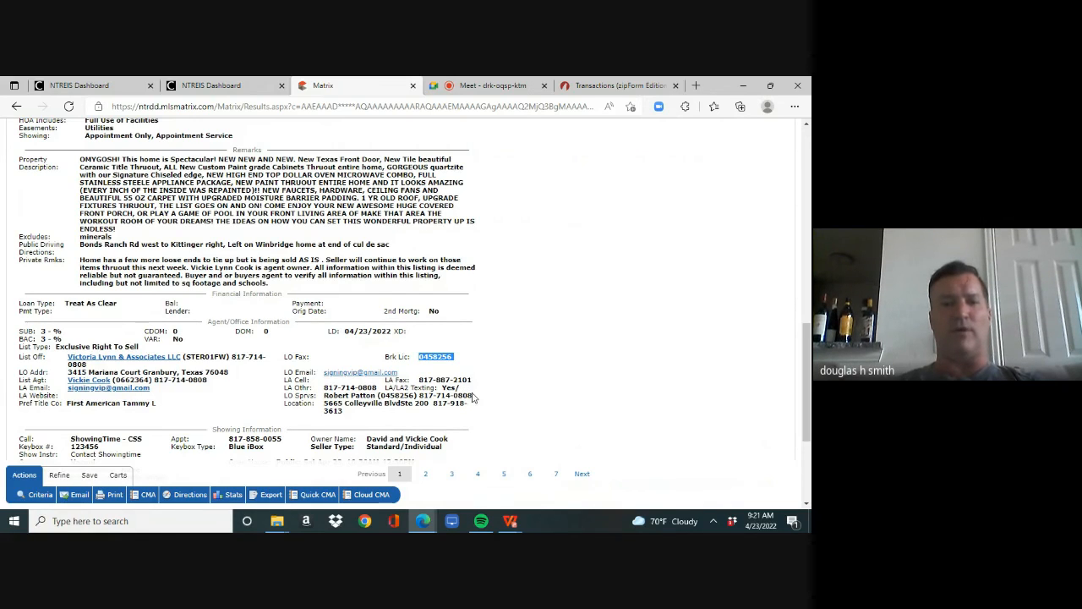
drag(68, 372, 115, 372)
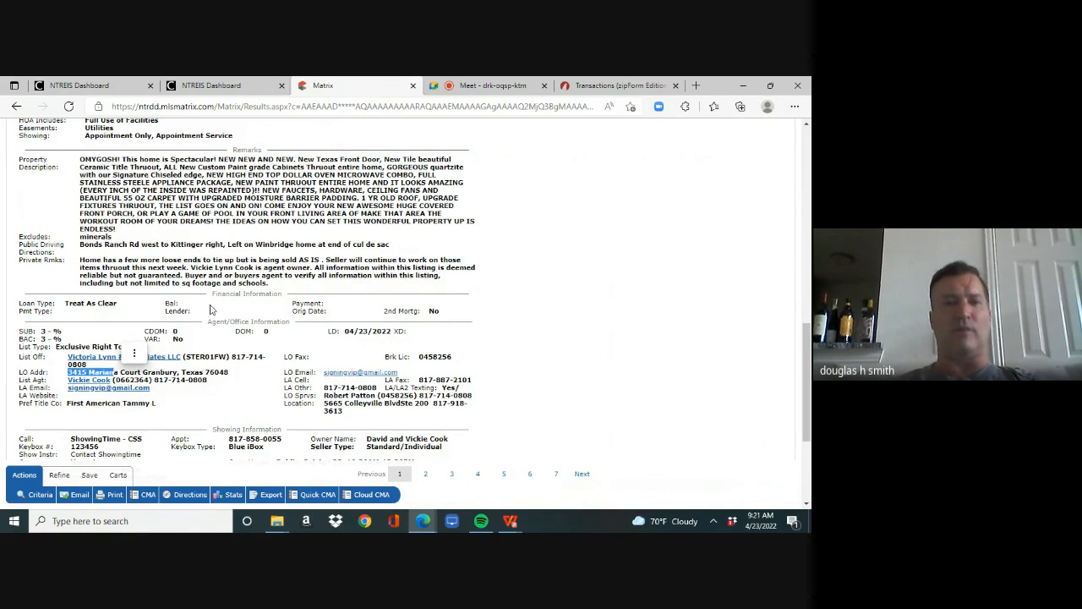
click(620, 85)
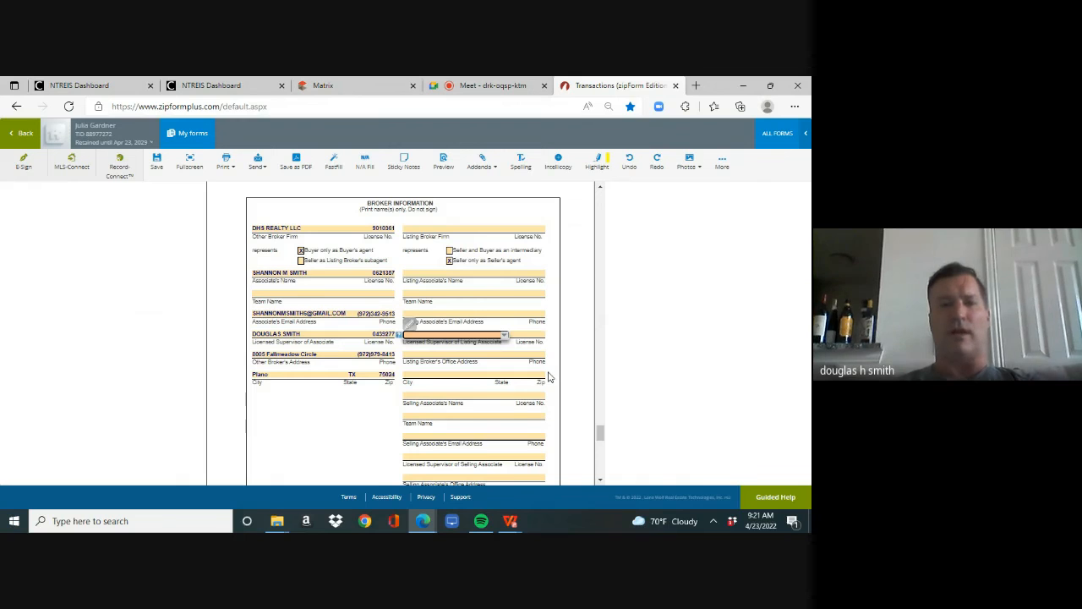
click(474, 86)
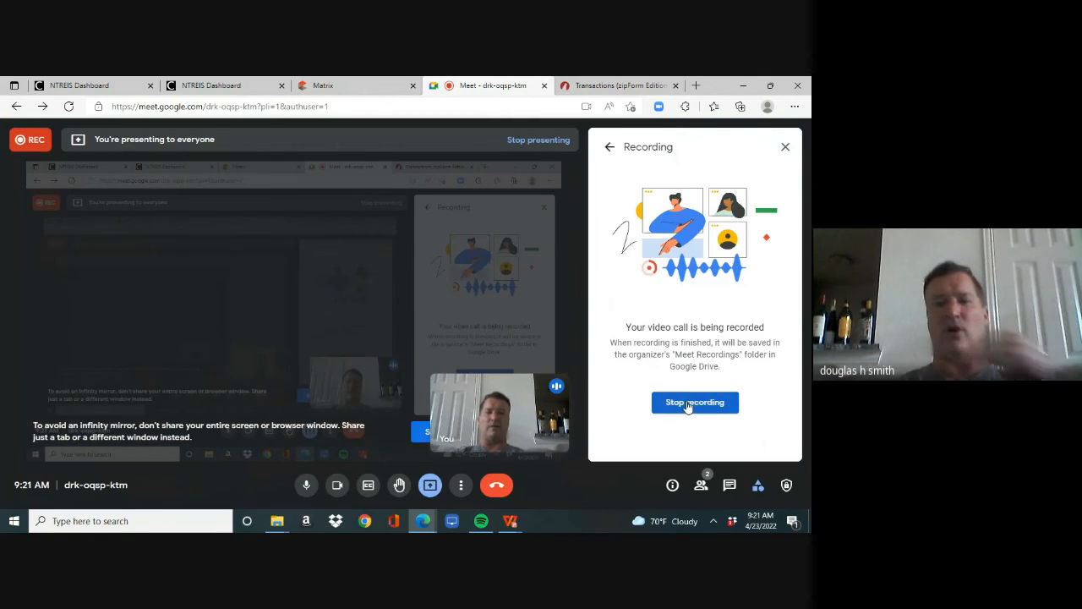